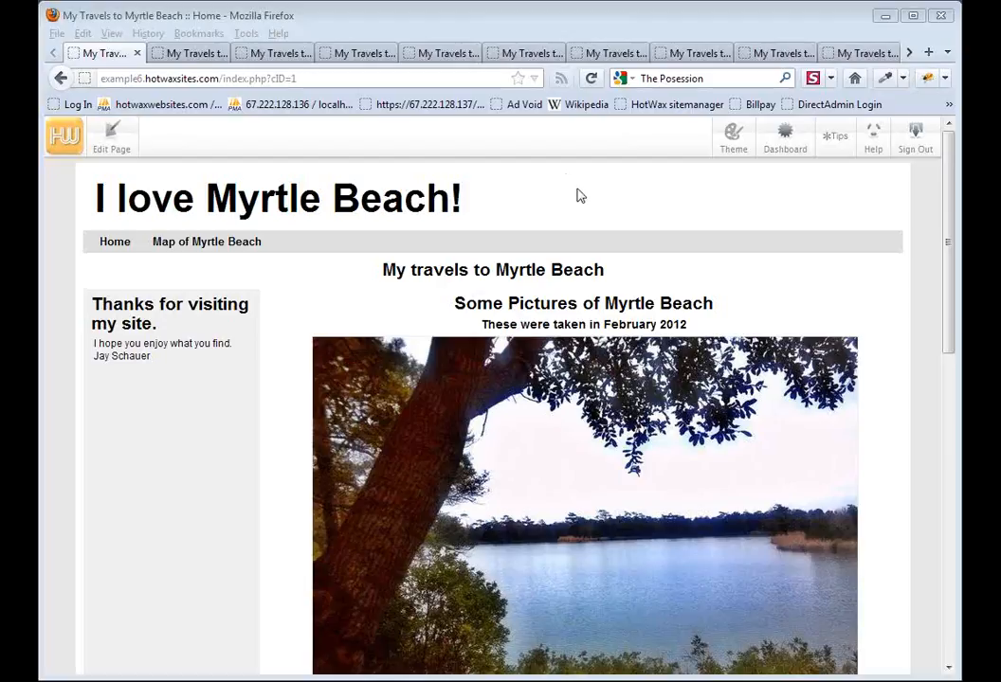
- Examine the theme's rounding options for pages, menu and sidebars, and compare the home page with and without rounded corners
{"action": "left_click", "coordinate": [196, 54]}
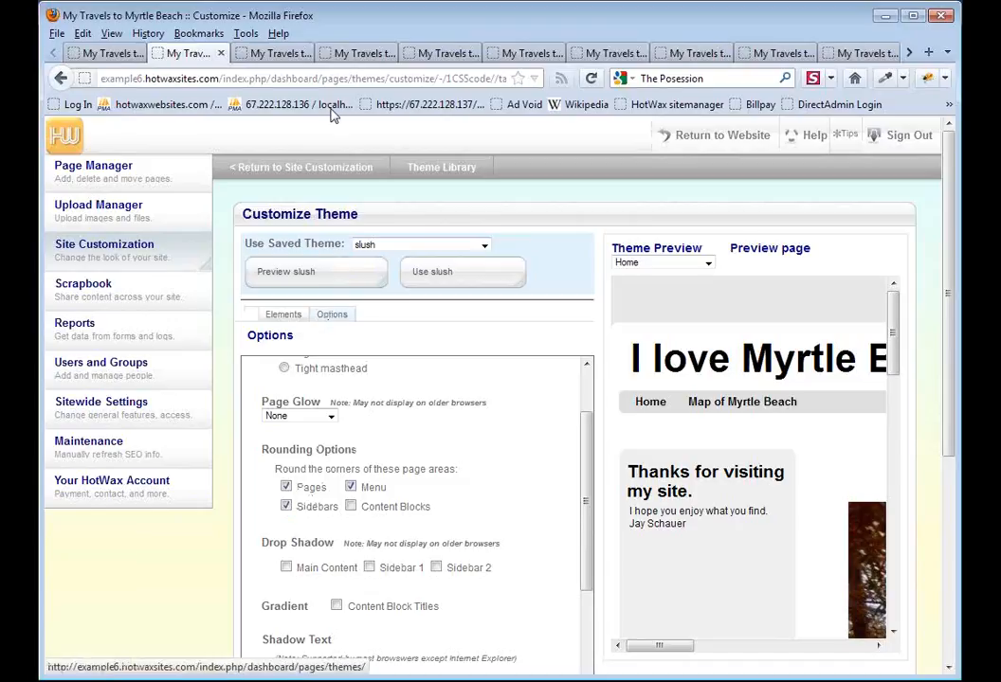
{"action": "left_click", "coordinate": [281, 55]}
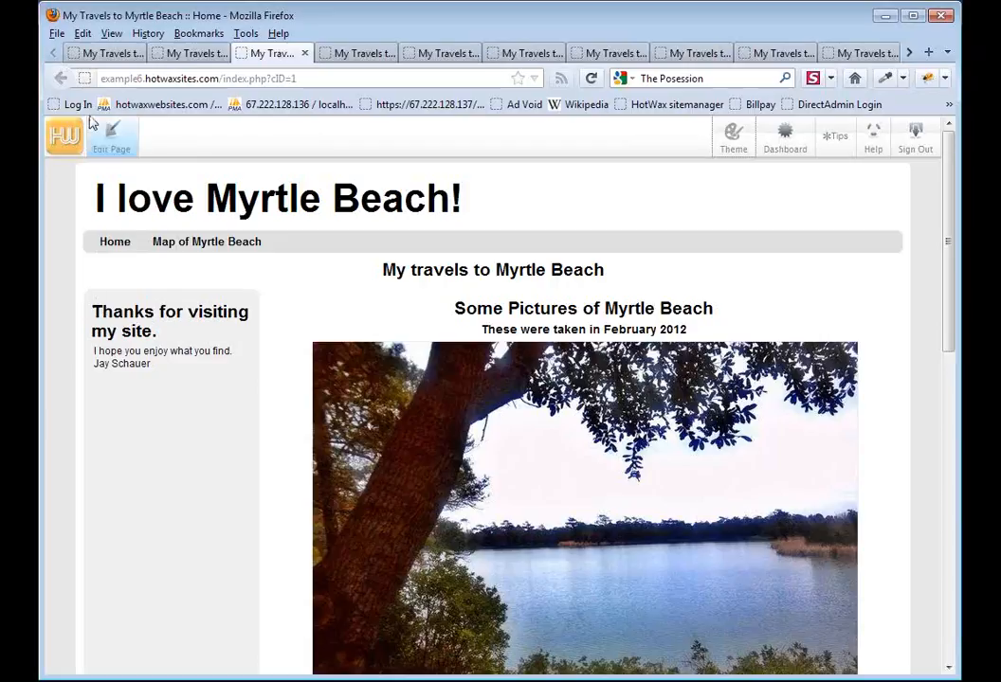
{"action": "left_click", "coordinate": [112, 60]}
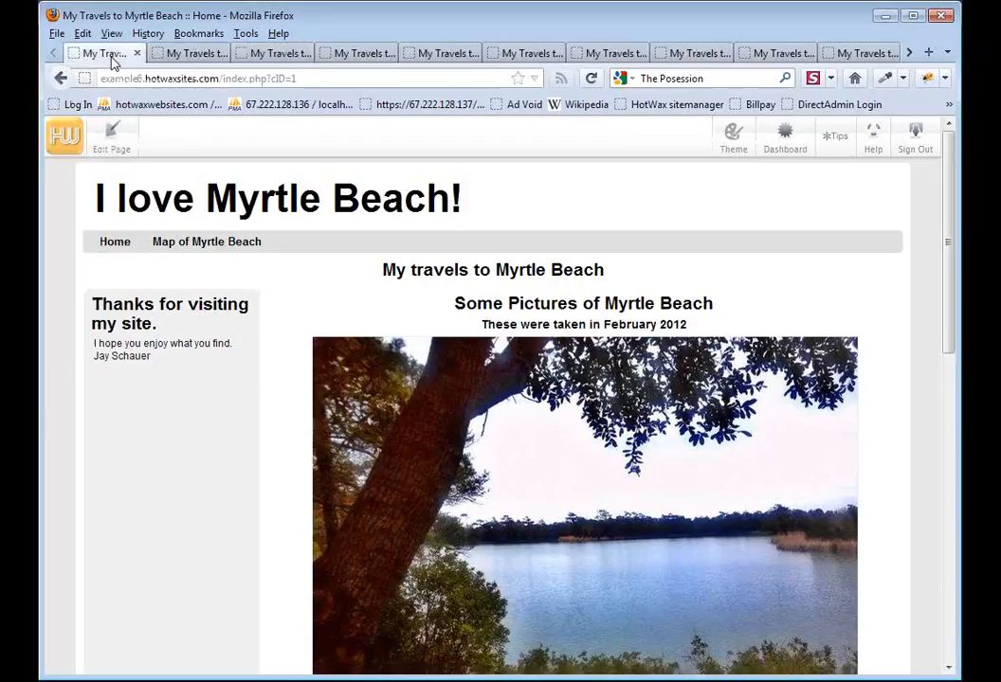
{"action": "left_click", "coordinate": [265, 55]}
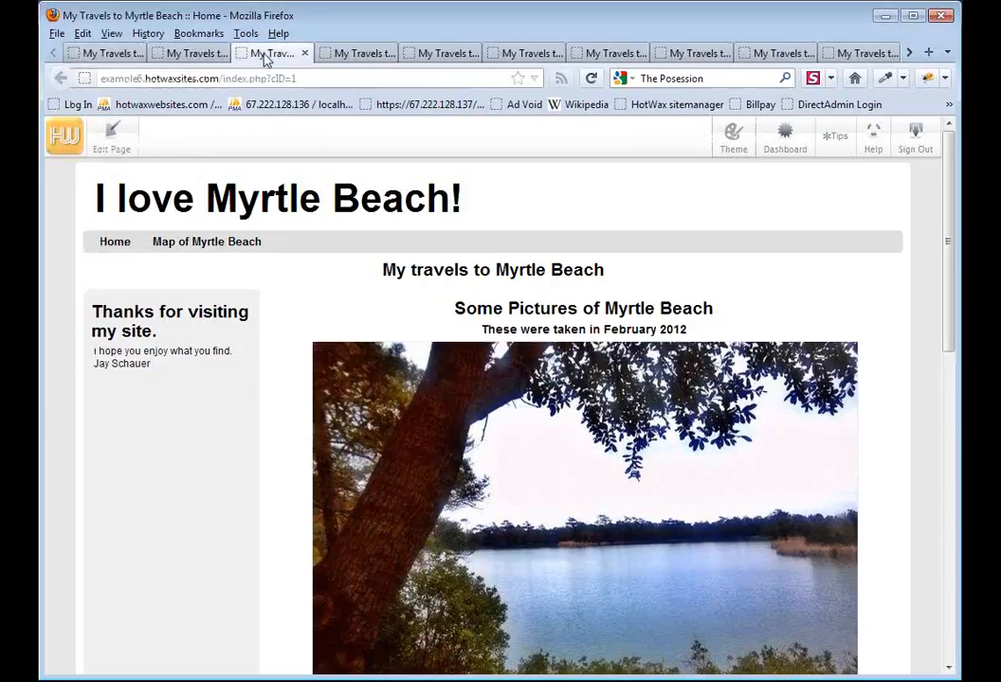
- Examine the theme's Sidebar 1 drop shadow option and compare the home page with and without the sidebar shadow
{"action": "left_click", "coordinate": [359, 62]}
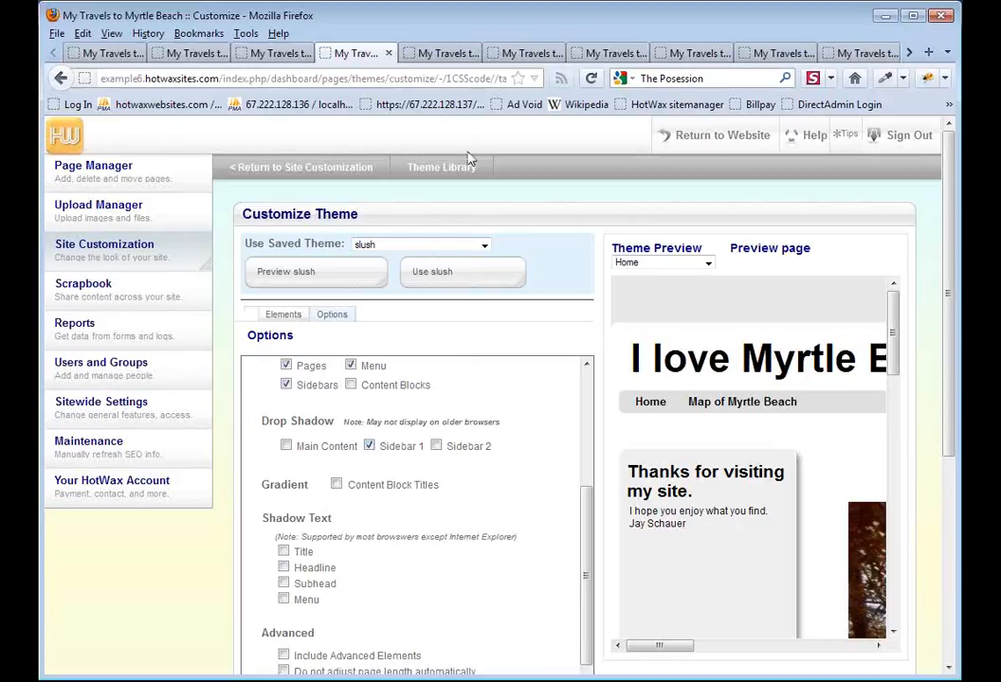
{"action": "left_click", "coordinate": [455, 55]}
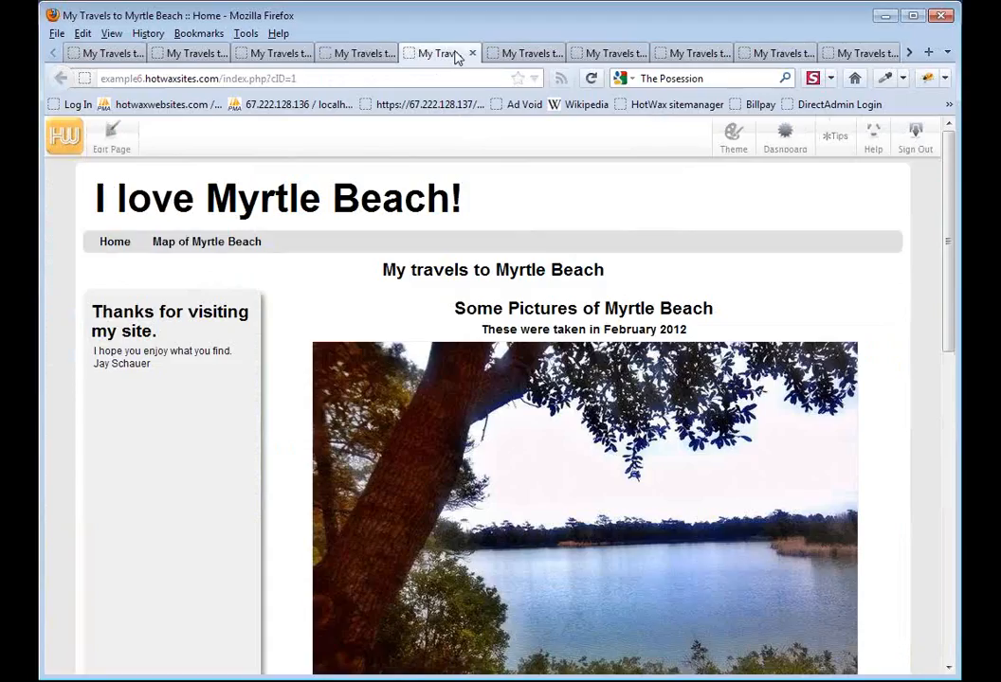
{"action": "left_click", "coordinate": [292, 57]}
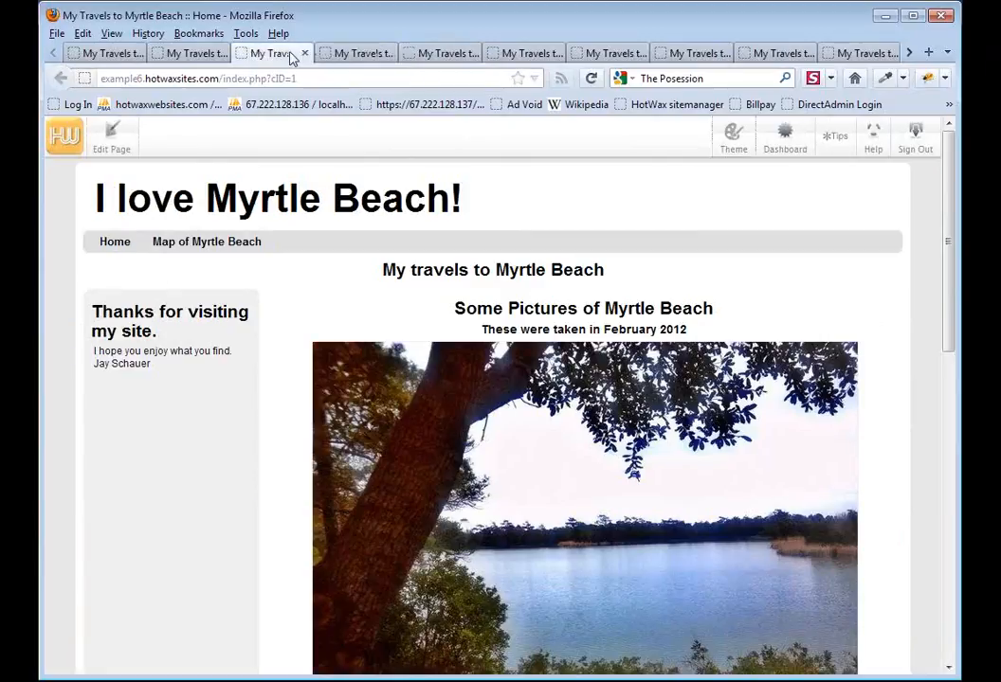
{"action": "left_click", "coordinate": [464, 57]}
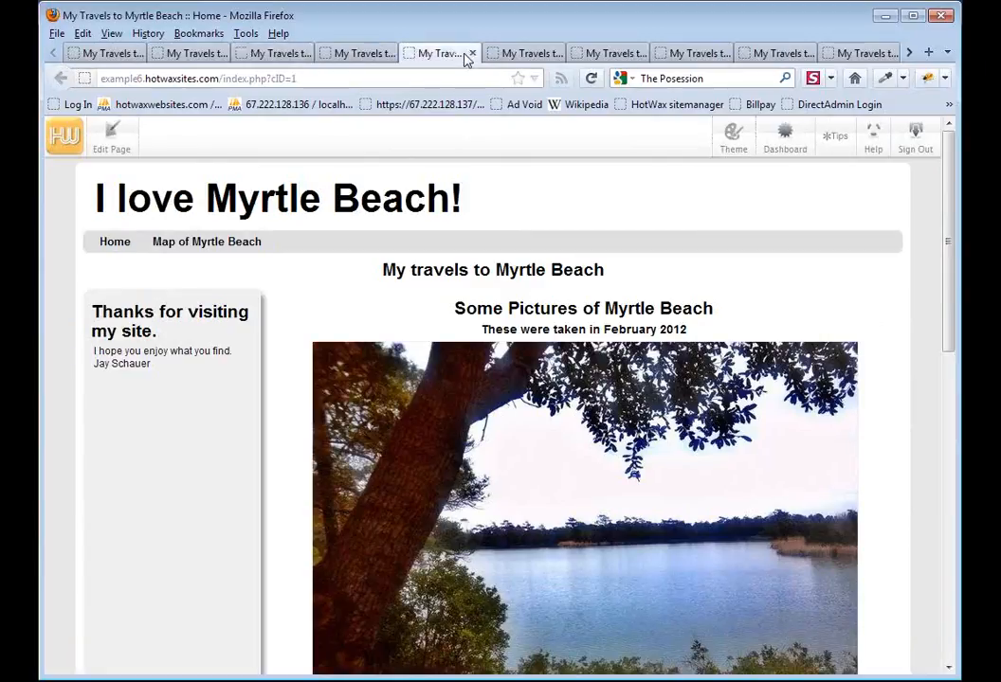
- Examine the Page Glow choices with Dark Glow selected, and compare the home page with and without the glow
{"action": "left_click", "coordinate": [528, 55]}
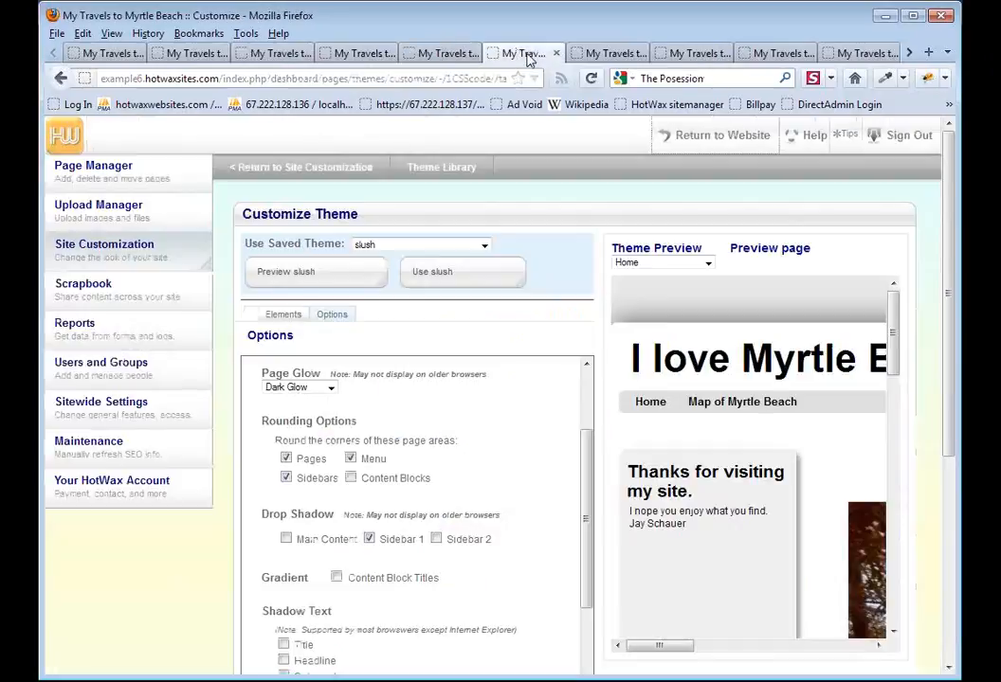
{"action": "left_click", "coordinate": [302, 393]}
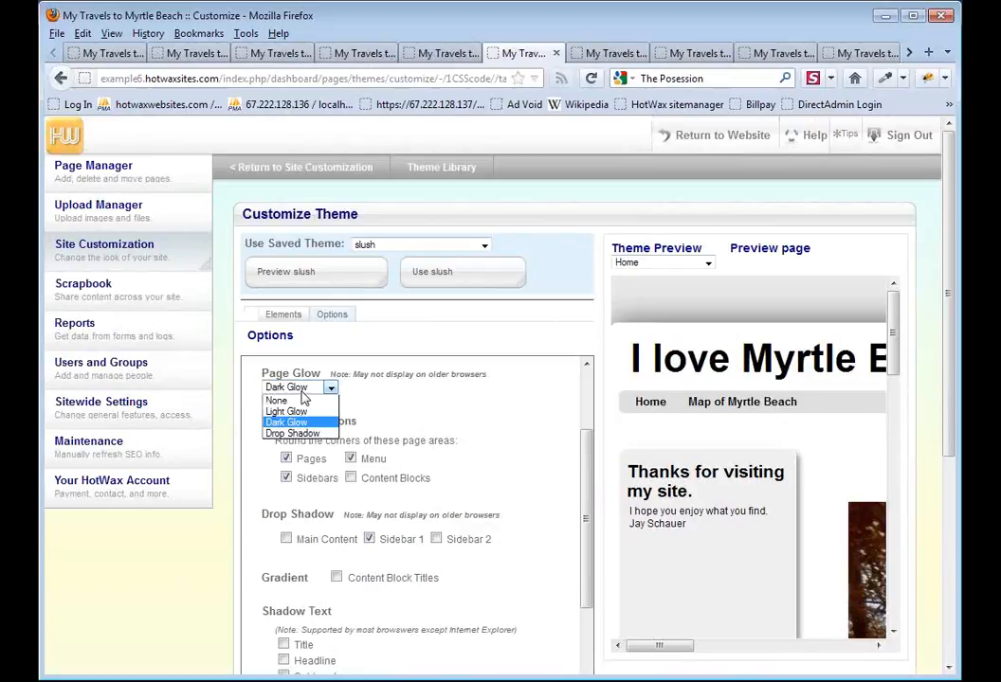
{"action": "left_click", "coordinate": [302, 389]}
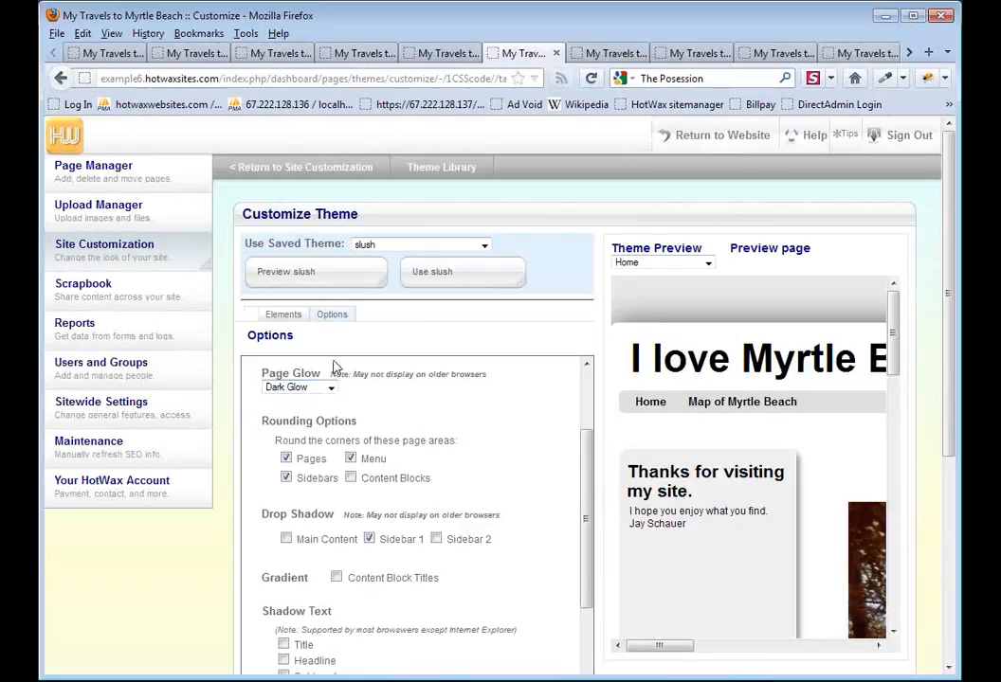
{"action": "left_click", "coordinate": [599, 54]}
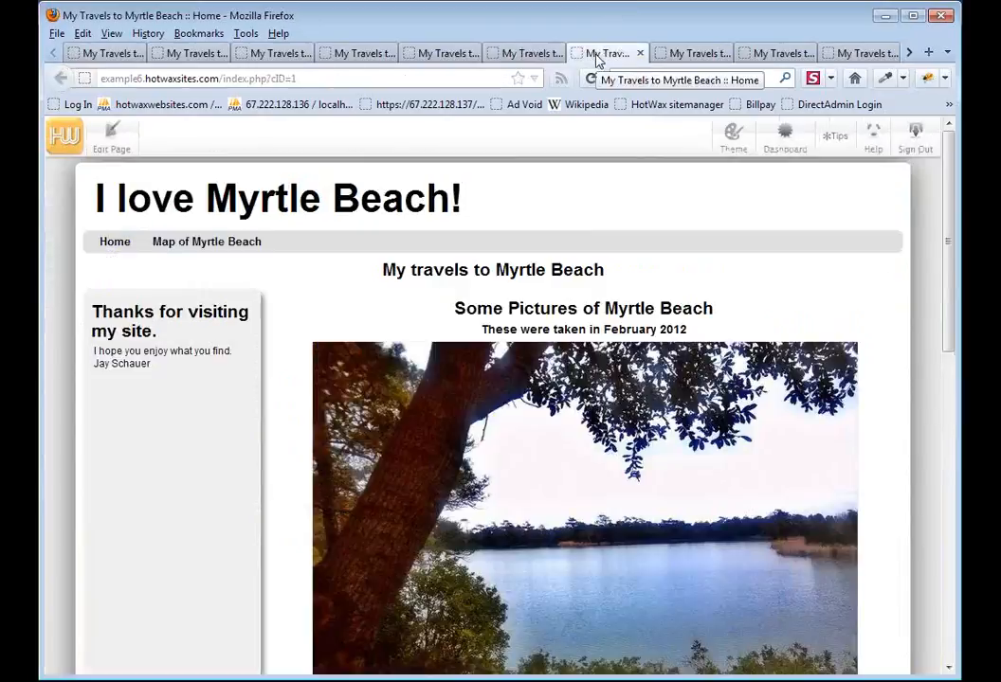
{"action": "left_click", "coordinate": [442, 54]}
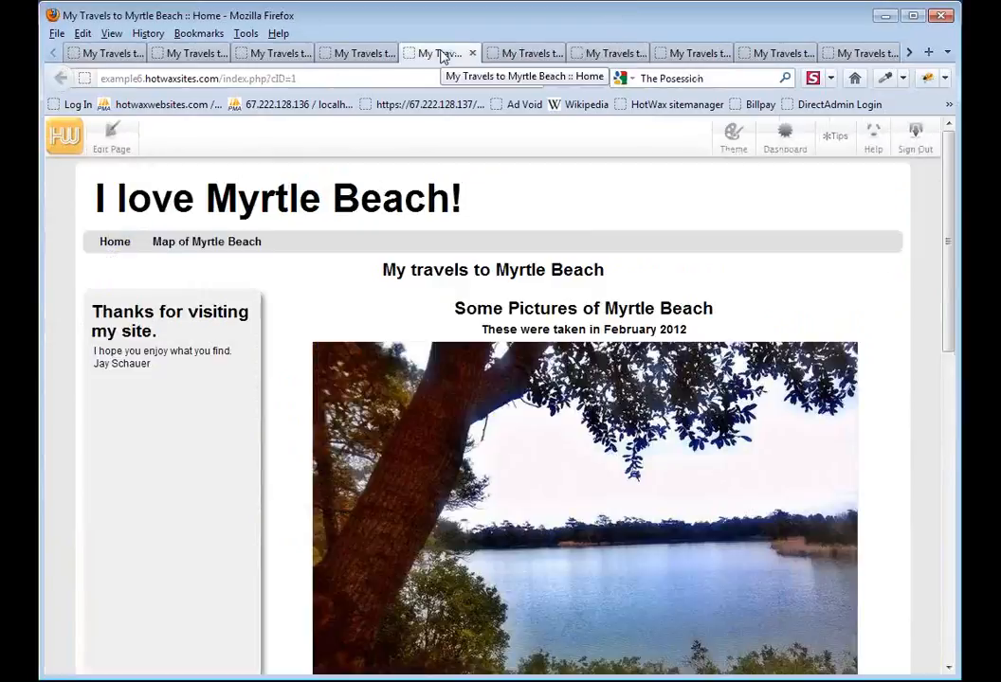
{"action": "left_click", "coordinate": [599, 54]}
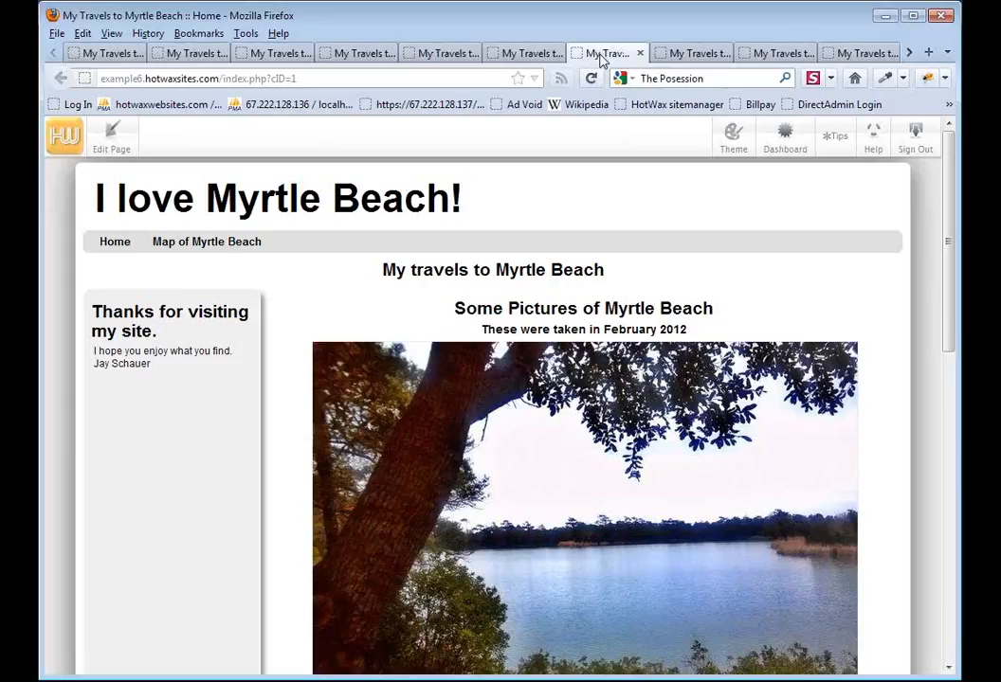
- Examine the Shadow Text option for the title and compare the home page's title with and without a text shadow
{"action": "left_click", "coordinate": [690, 57]}
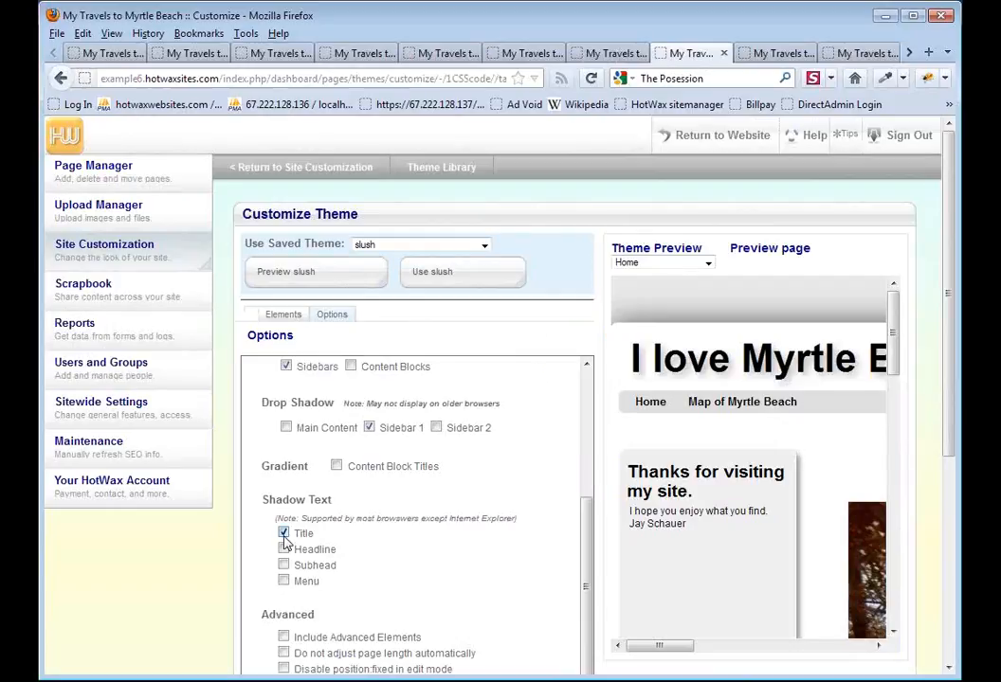
{"action": "left_click", "coordinate": [763, 55]}
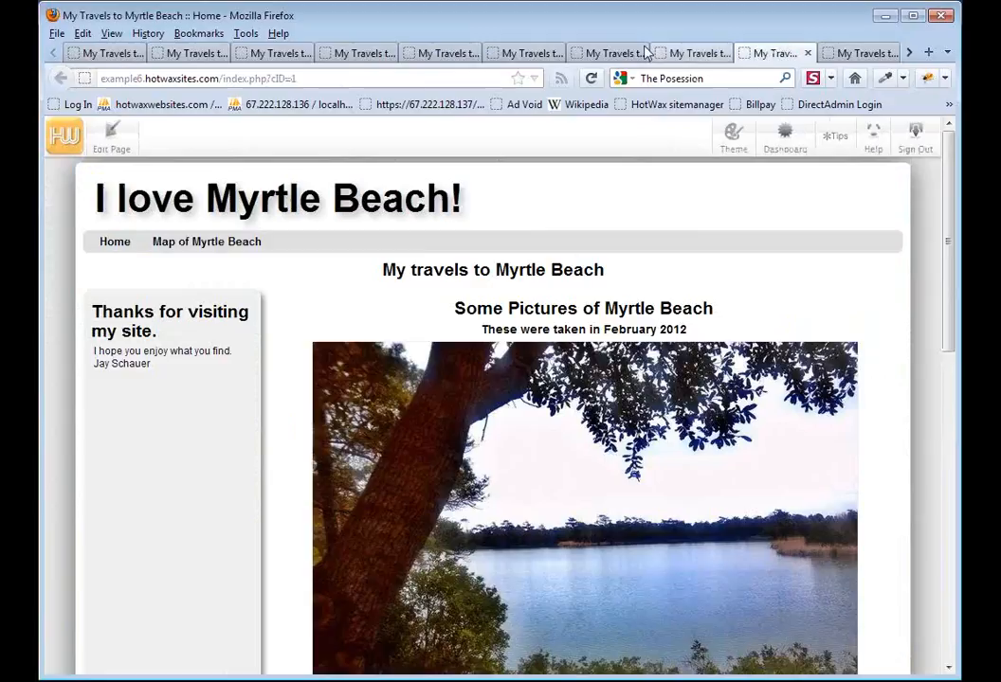
{"action": "left_click", "coordinate": [603, 54]}
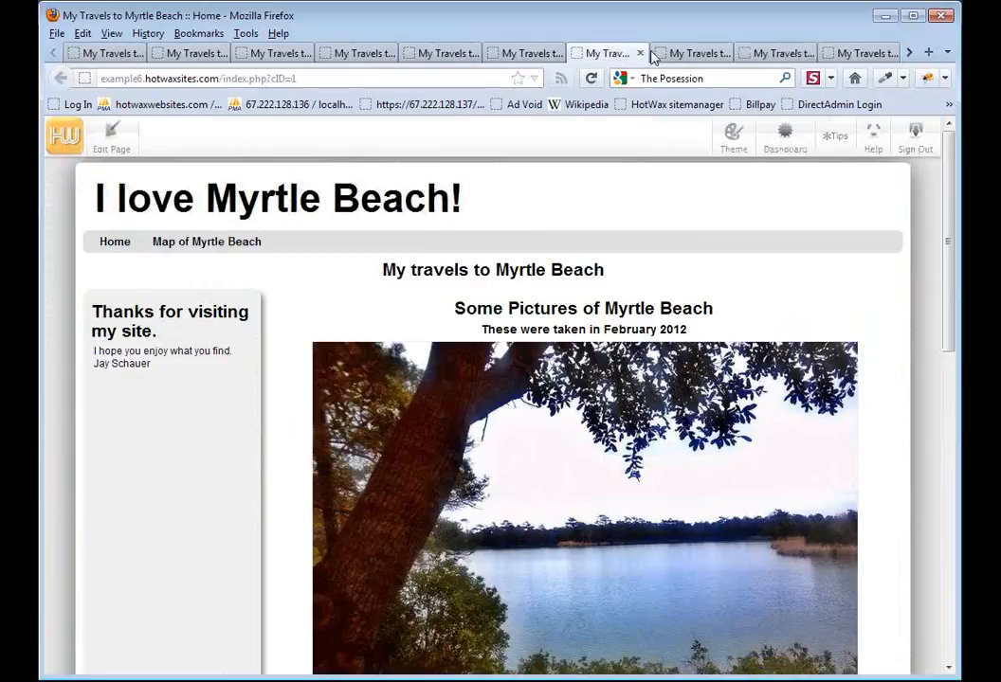
{"action": "left_click", "coordinate": [777, 54]}
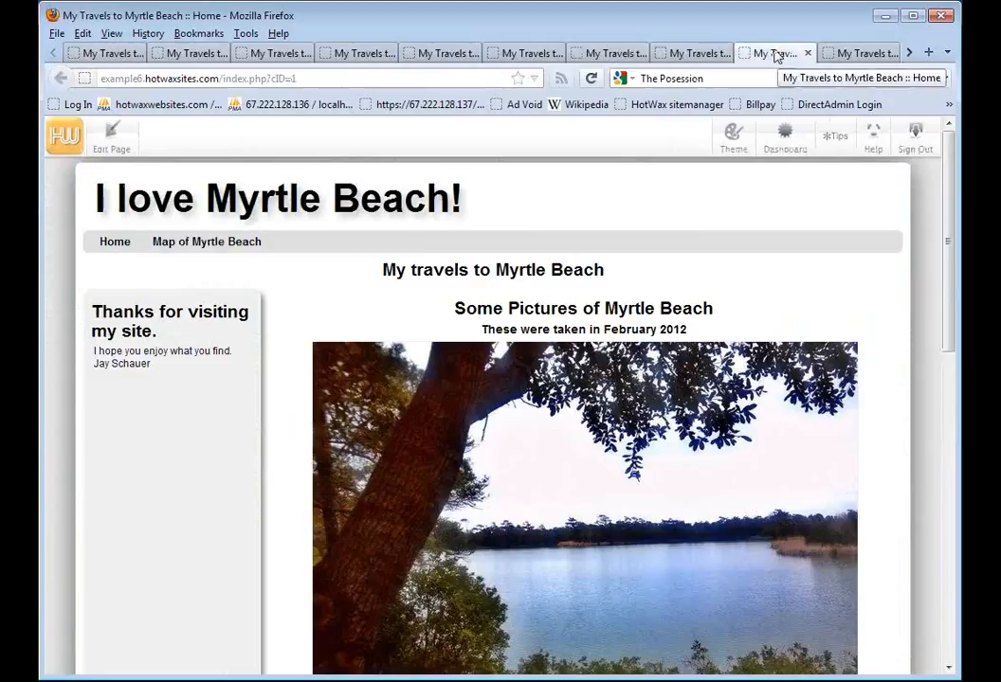
- Examine the Menu Background element's down gradient setting and compare the home page's menu bar with and without the gradient
{"action": "left_click", "coordinate": [863, 54]}
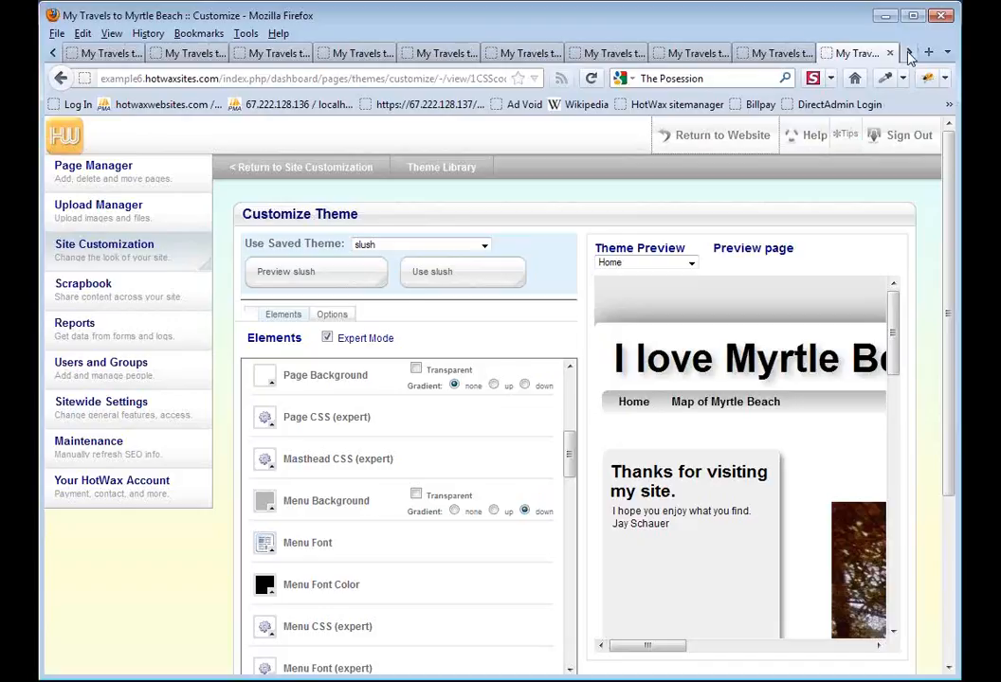
{"action": "scroll", "coordinate": [758, 53], "scroll_direction": "down", "scroll_amount": 2}
{"action": "left_click", "coordinate": [766, 54]}
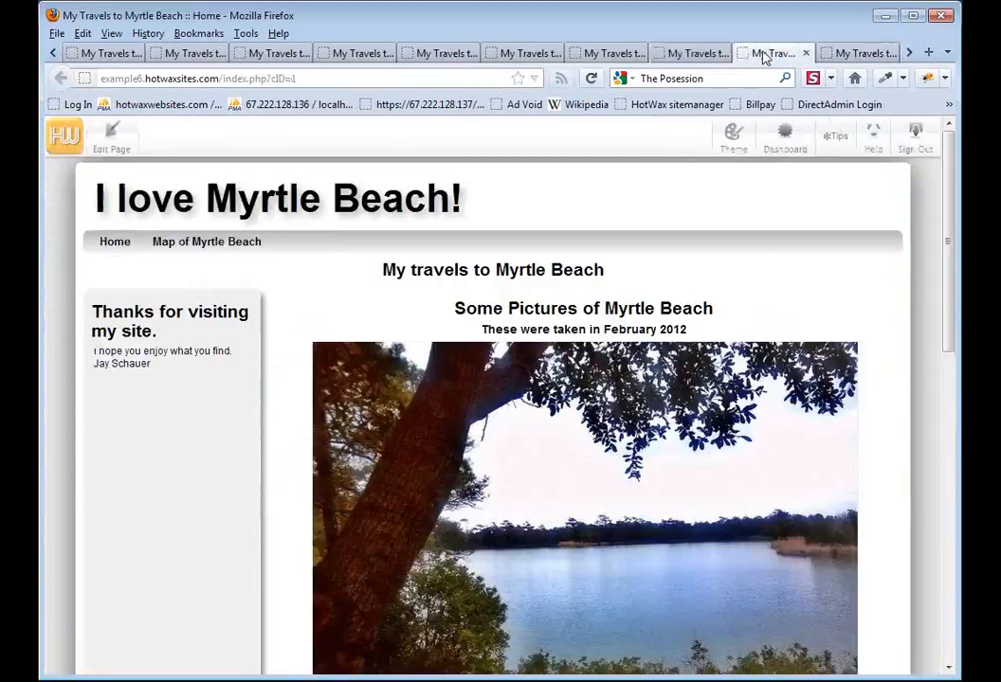
{"action": "left_click", "coordinate": [621, 52]}
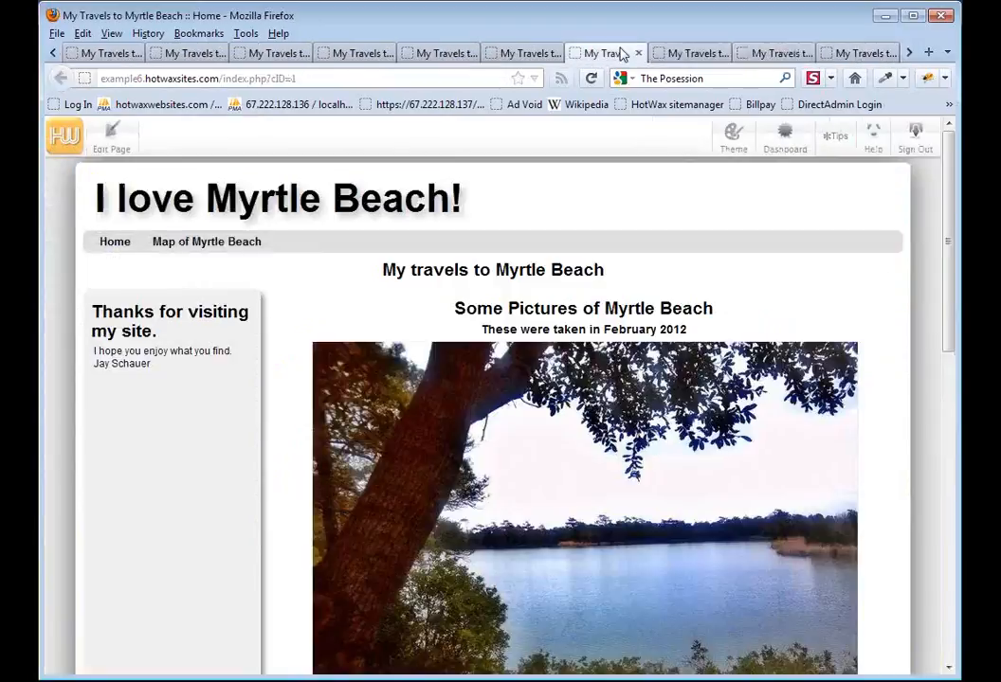
{"action": "left_click", "coordinate": [772, 54]}
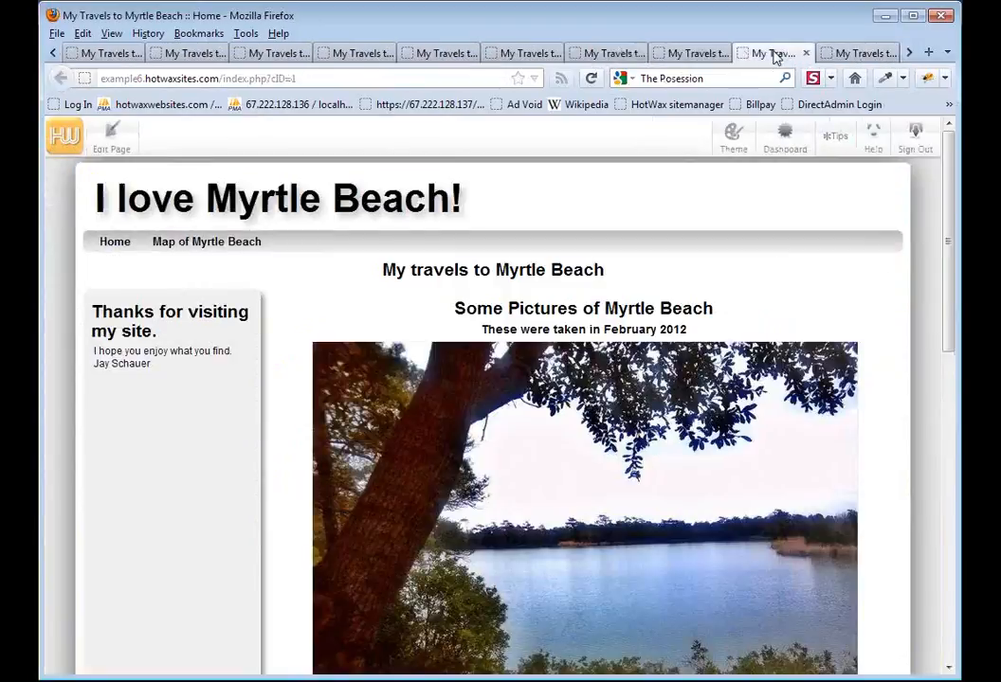
- Examine the sidebar image's Drop Shadow option and compare the home page's stairway picture with and without the shadow
{"action": "left_click", "coordinate": [853, 54]}
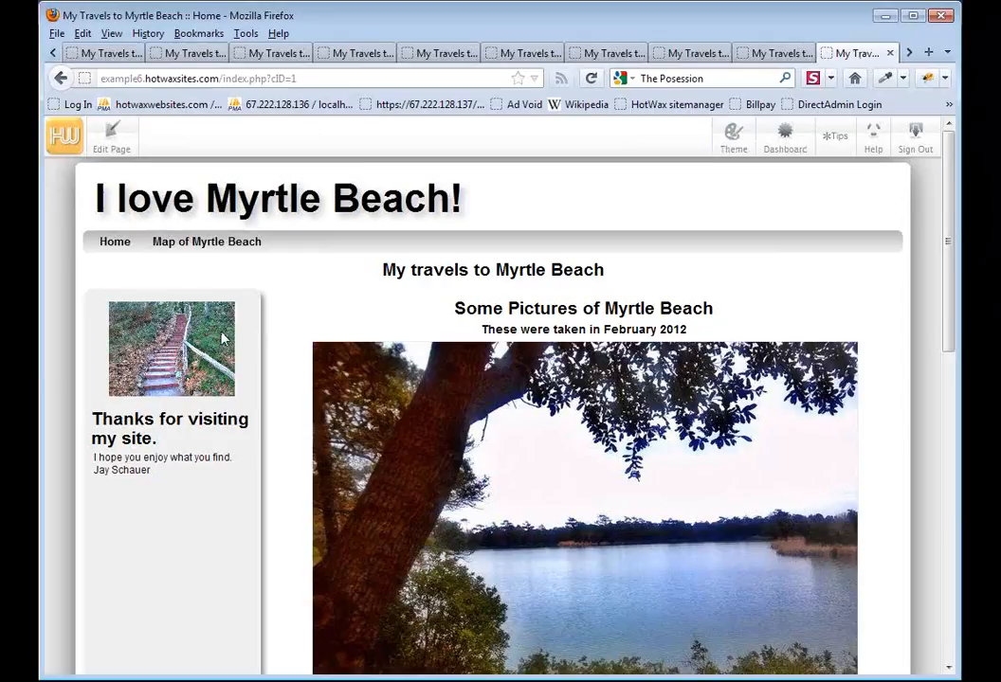
{"action": "scroll", "coordinate": [755, 54], "scroll_direction": "down", "scroll_amount": 2}
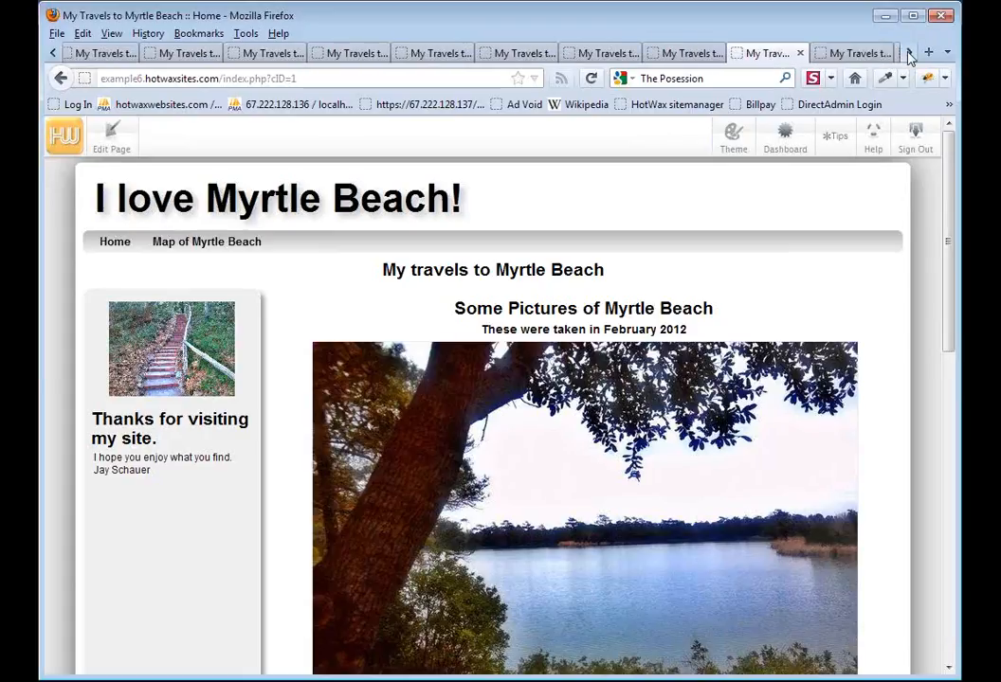
{"action": "left_click", "coordinate": [755, 54]}
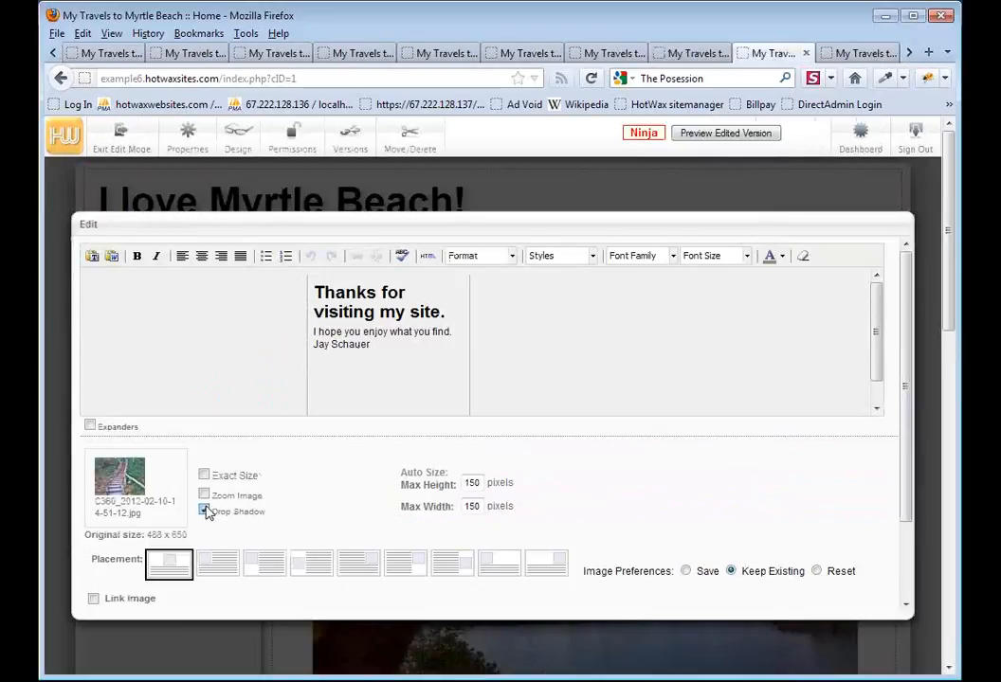
{"action": "left_click", "coordinate": [845, 55]}
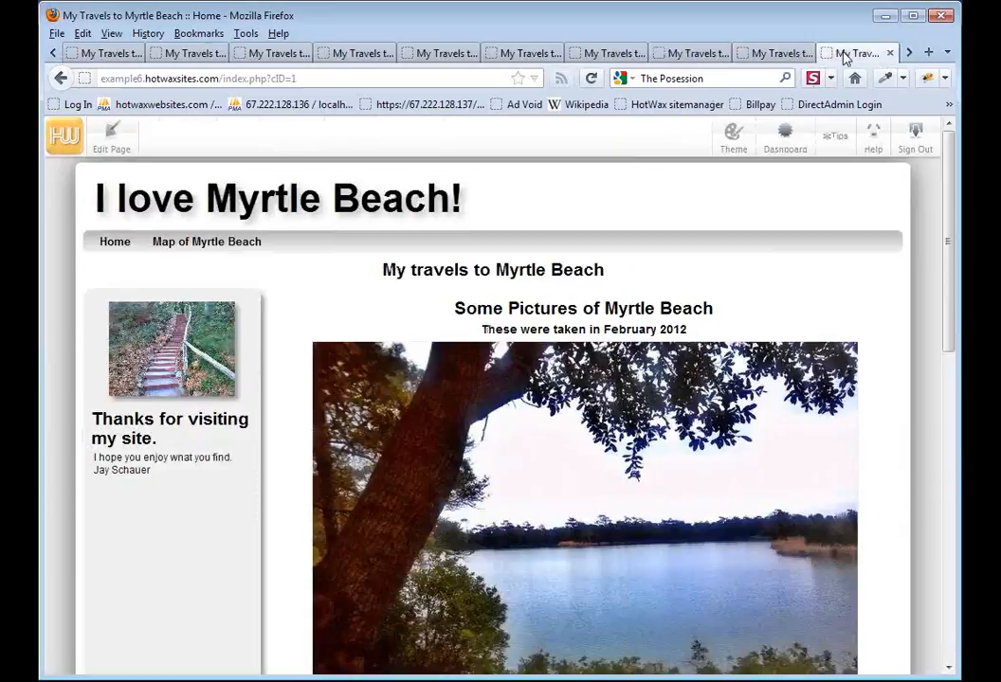
{"action": "left_click", "coordinate": [706, 55]}
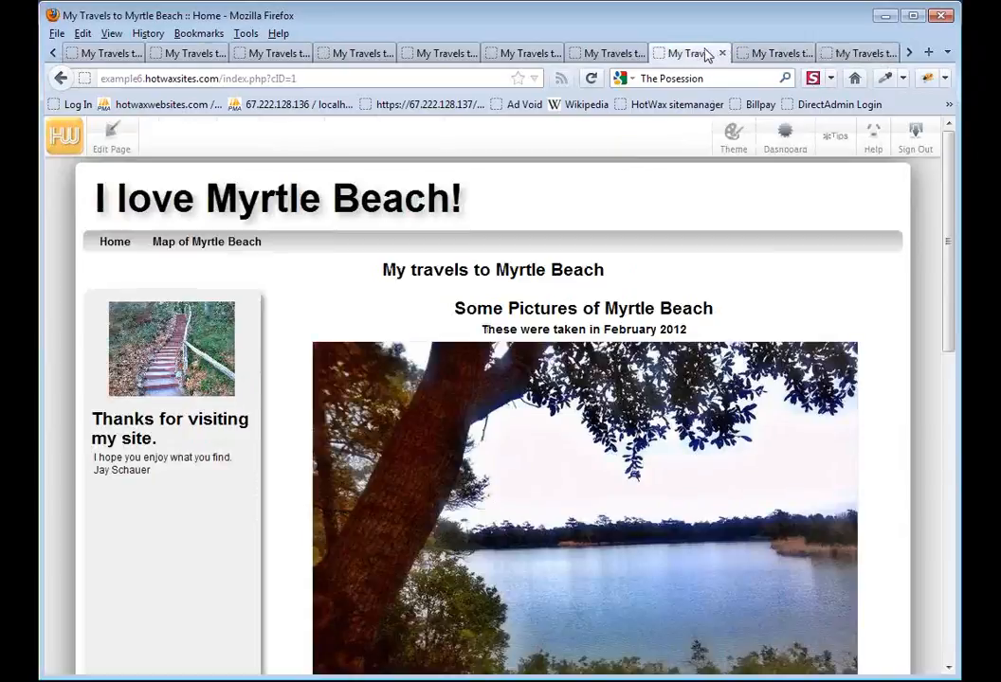
{"action": "left_click", "coordinate": [875, 55]}
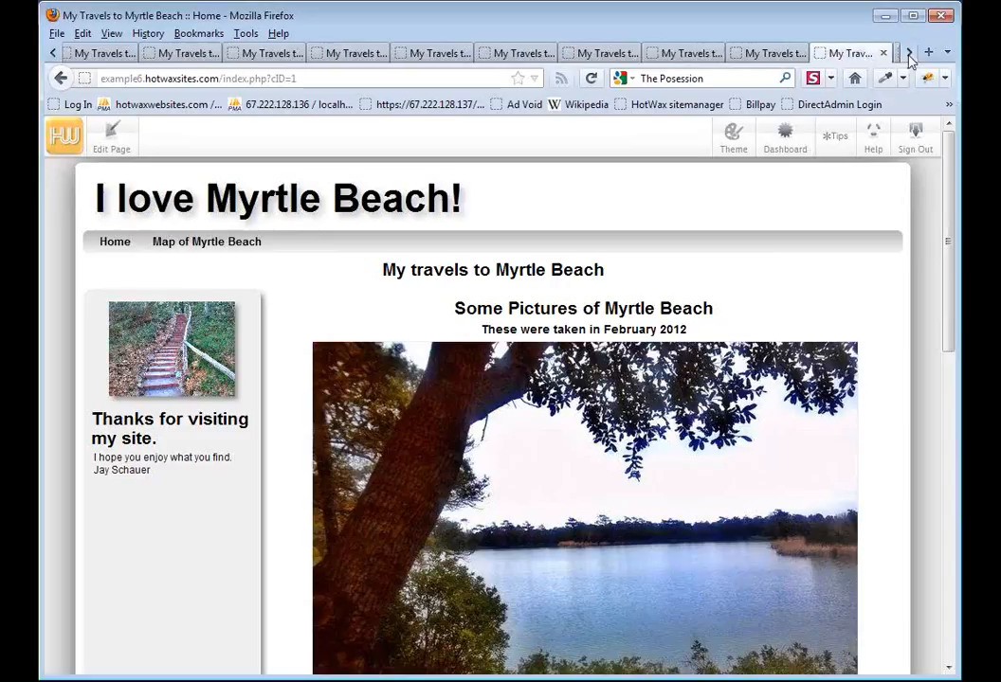
- Try the Walter Turncoat, Vibur and UnifrakturMaguntia fonts in turn on the whole "I love Myrtle Beach!" title in its block editor
{"action": "left_click", "coordinate": [907, 53]}
{"action": "left_click", "coordinate": [783, 54]}
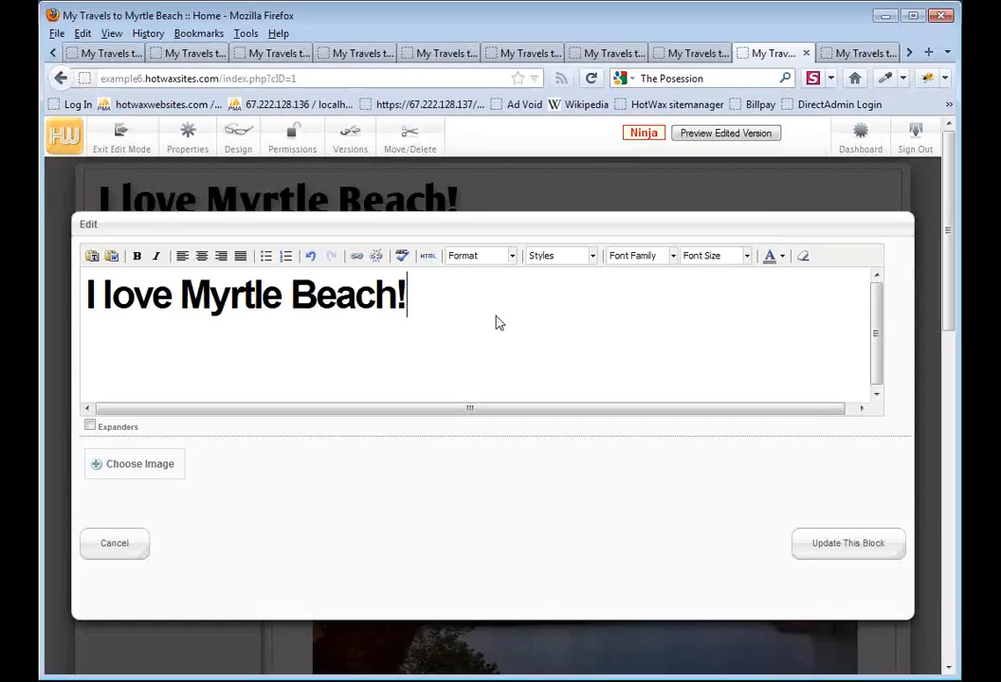
{"action": "left_click_drag", "start_coordinate": [417, 301], "coordinate": [74, 311]}
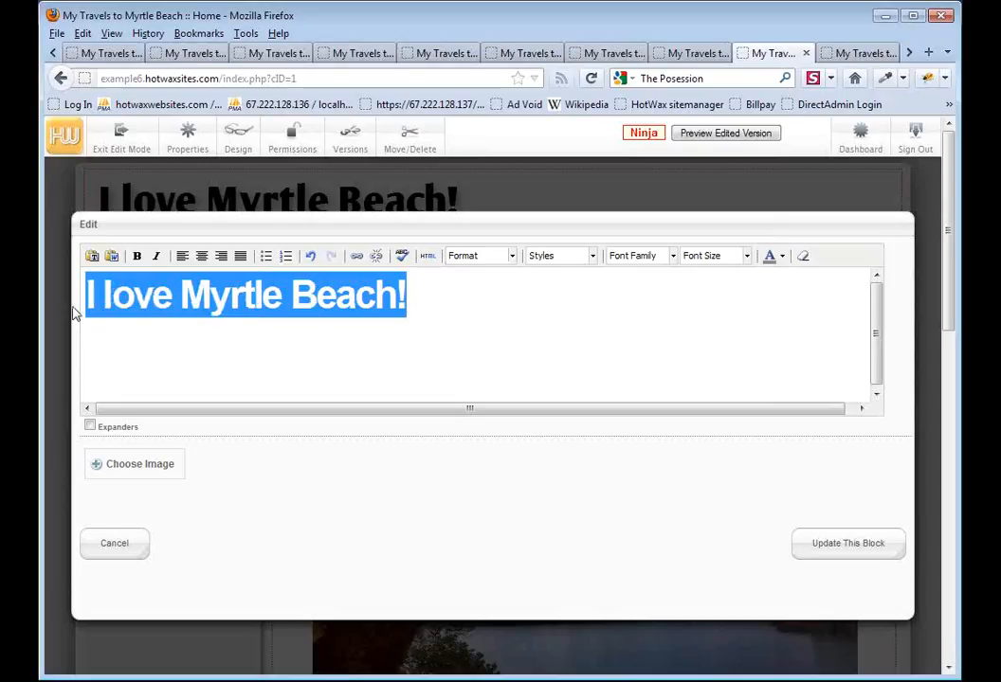
{"action": "left_click", "coordinate": [660, 260]}
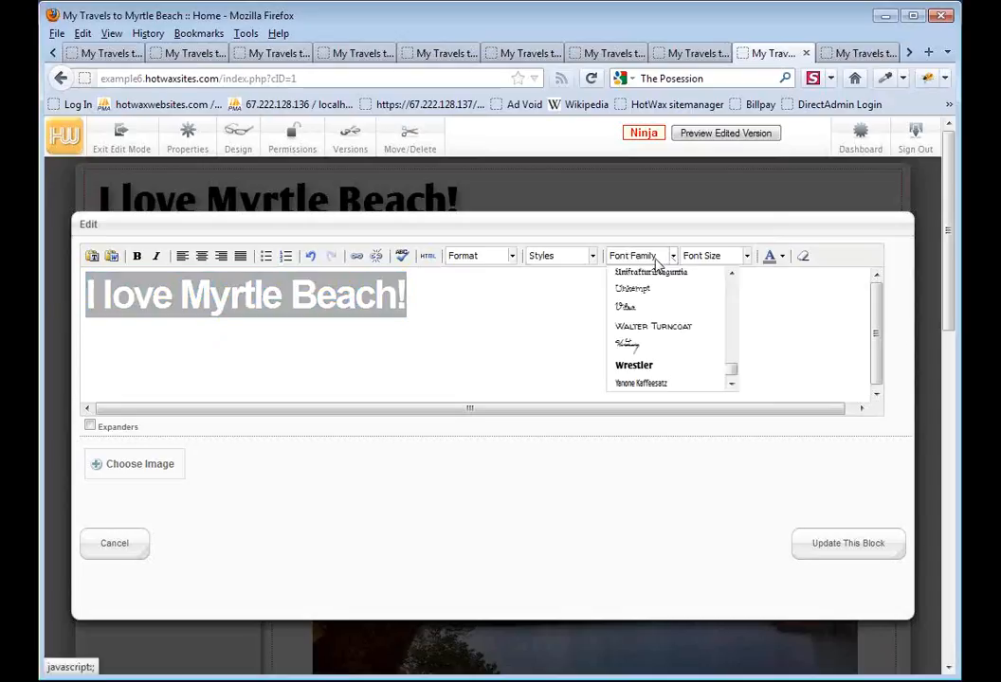
{"action": "left_click", "coordinate": [645, 332]}
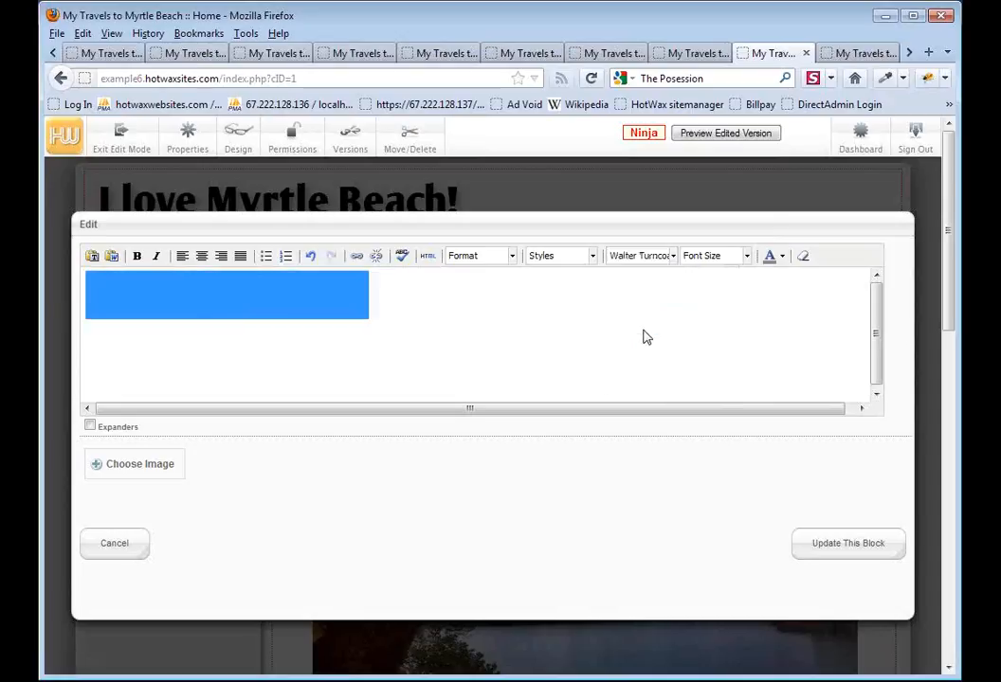
{"action": "left_click", "coordinate": [648, 254]}
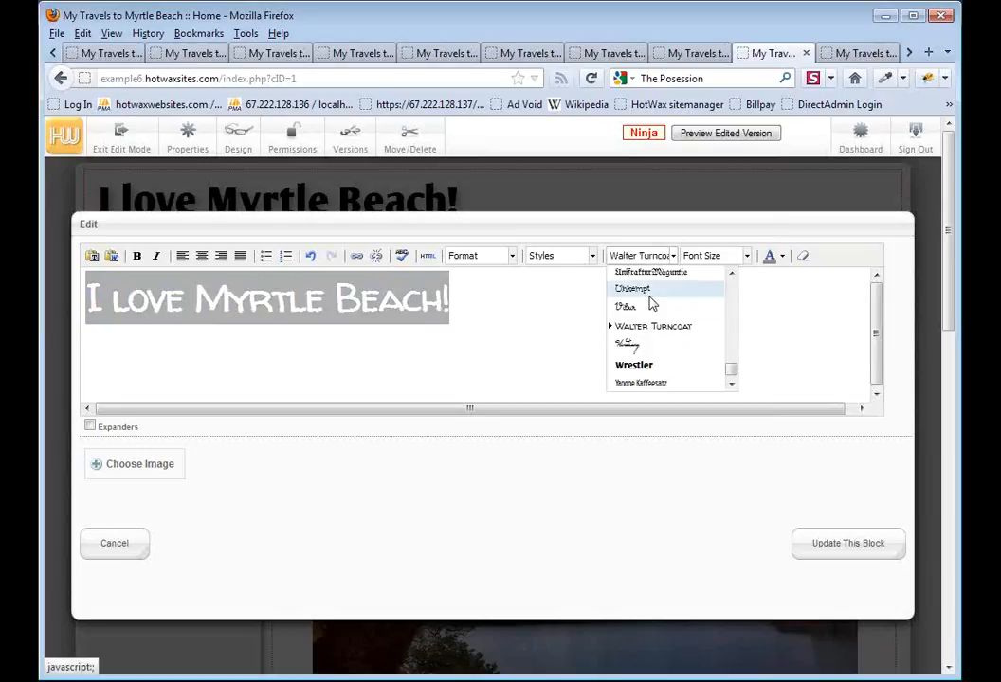
{"action": "left_click", "coordinate": [642, 313]}
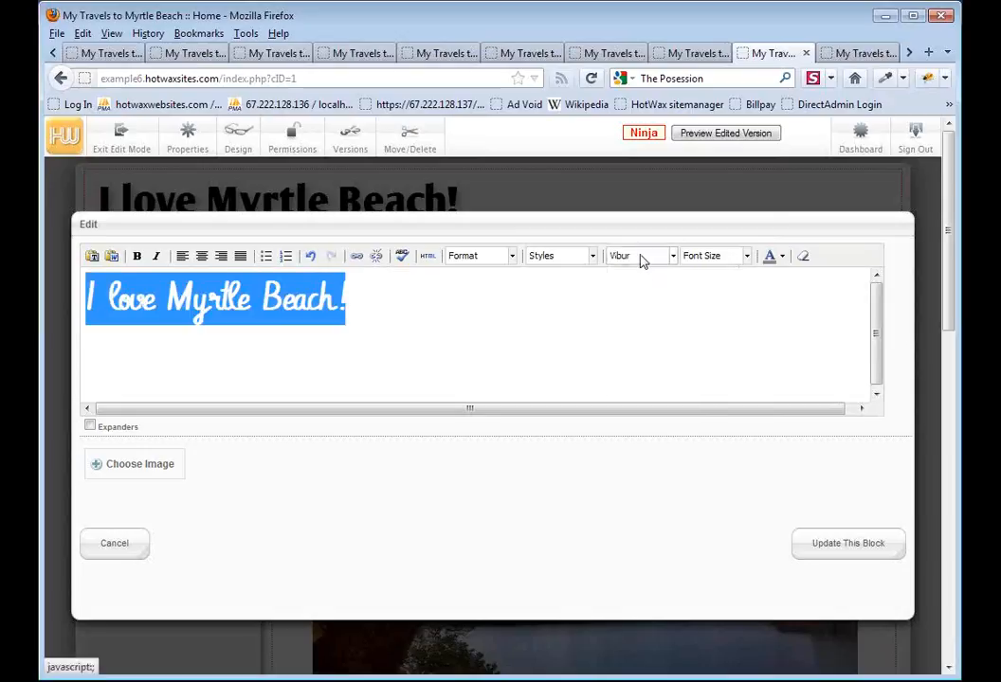
{"action": "left_click", "coordinate": [644, 260]}
{"action": "left_click", "coordinate": [644, 273]}
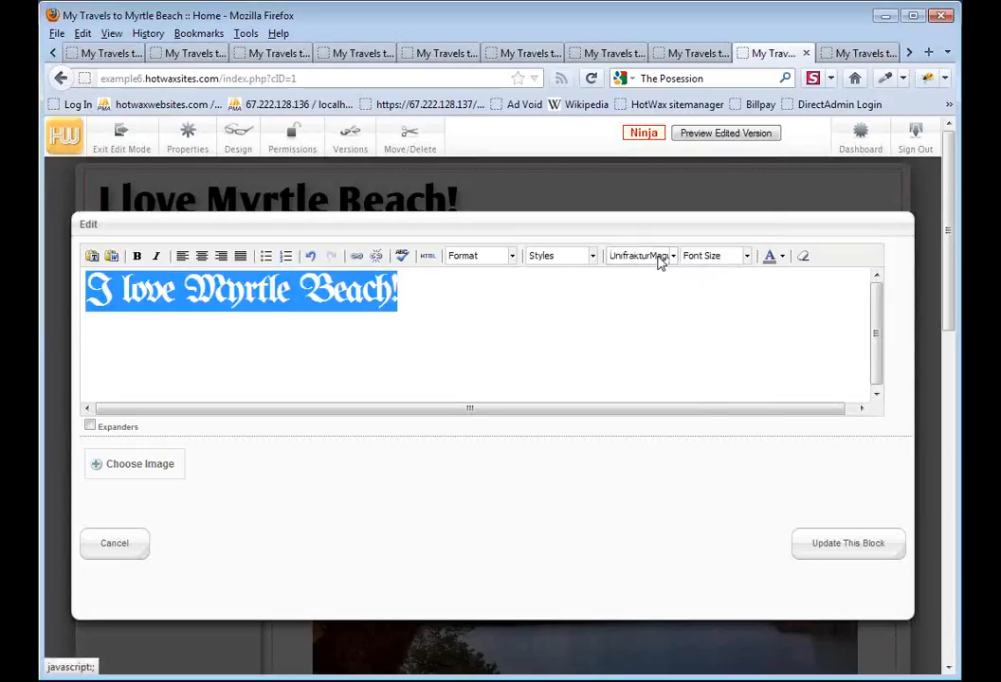
- Try the Schoolbell and Response fonts in turn on the whole "I love Myrtle Beach!" title
{"action": "left_click", "coordinate": [660, 255]}
{"action": "left_click_drag", "start_coordinate": [730, 308], "coordinate": [733, 358]}
{"action": "left_click", "coordinate": [678, 337]}
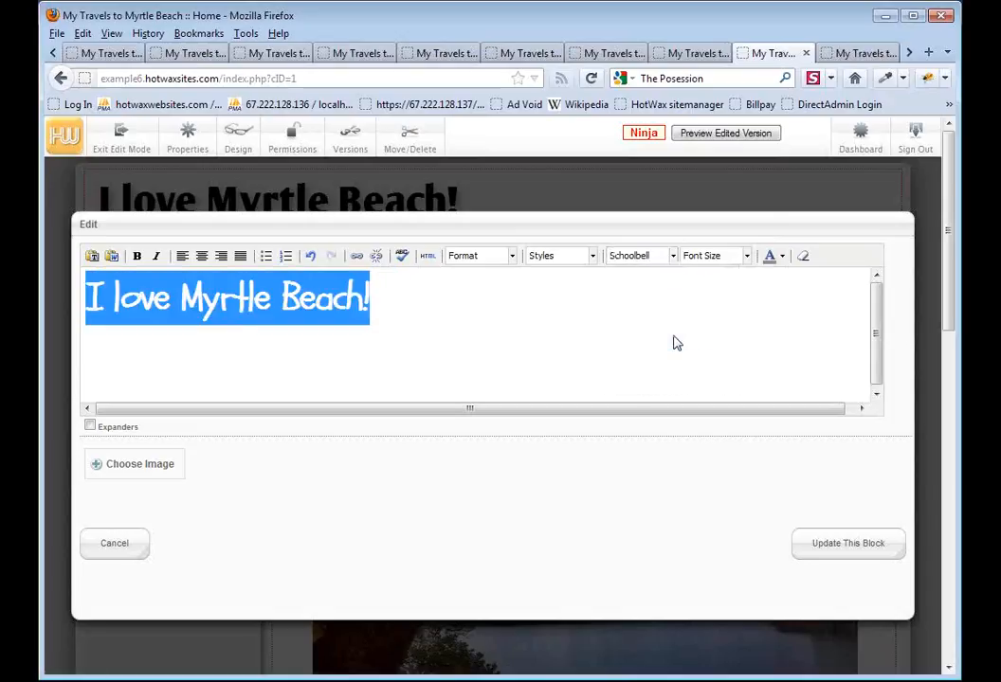
{"action": "left_click", "coordinate": [658, 257]}
{"action": "left_click", "coordinate": [655, 273]}
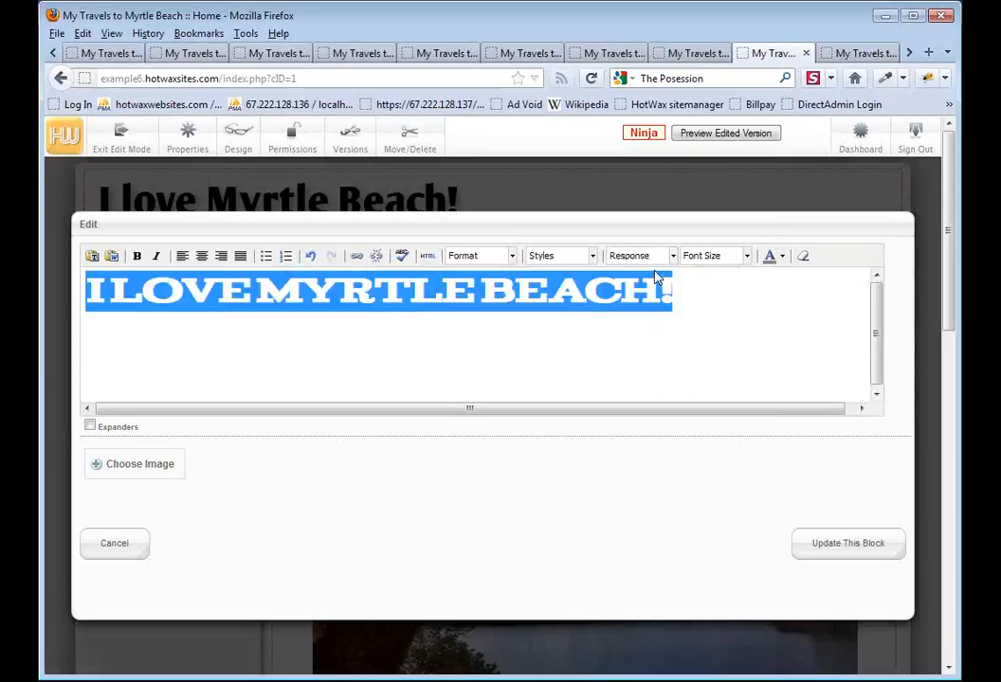
- Set the font of the whole "I love Myrtle Beach!" title to Wrestler
{"action": "left_click", "coordinate": [655, 258]}
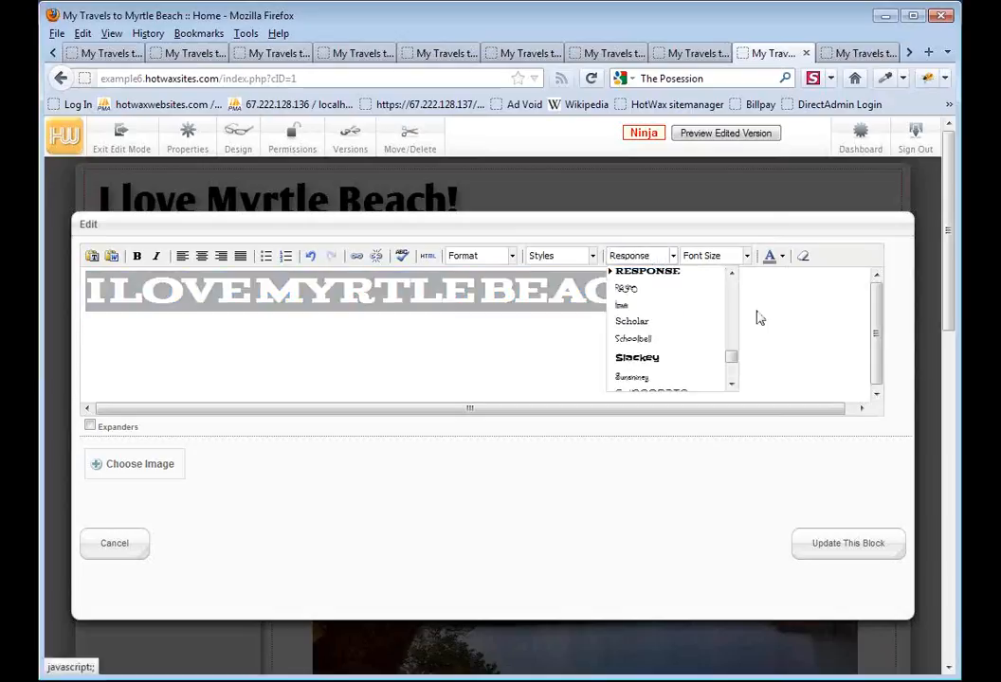
{"action": "left_click_drag", "start_coordinate": [735, 361], "coordinate": [733, 380]}
{"action": "left_click", "coordinate": [678, 368]}
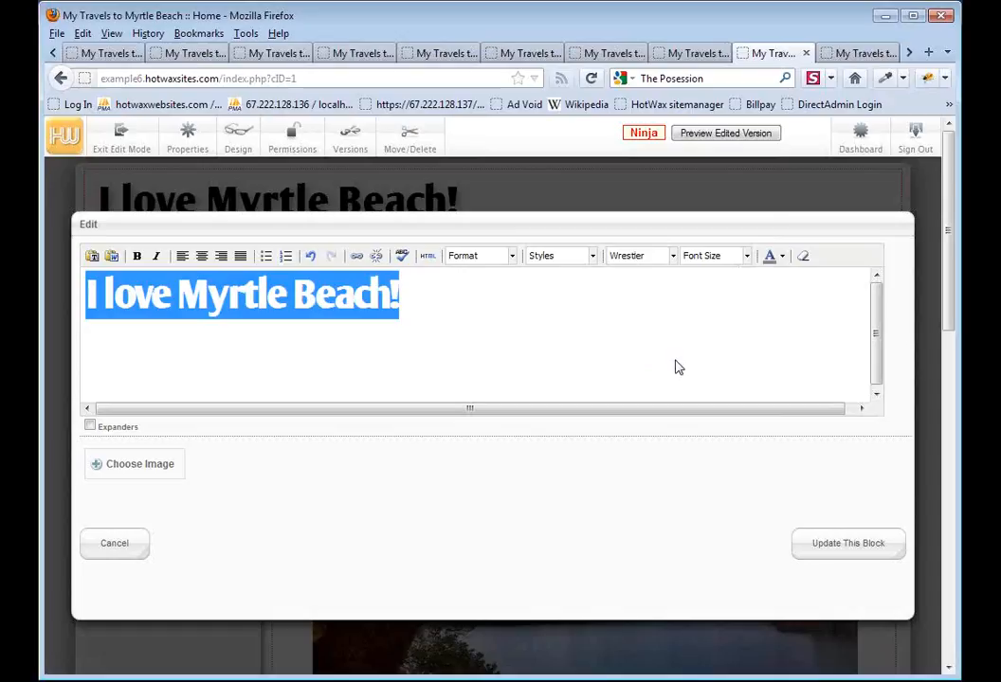
{"action": "left_click", "coordinate": [679, 368]}
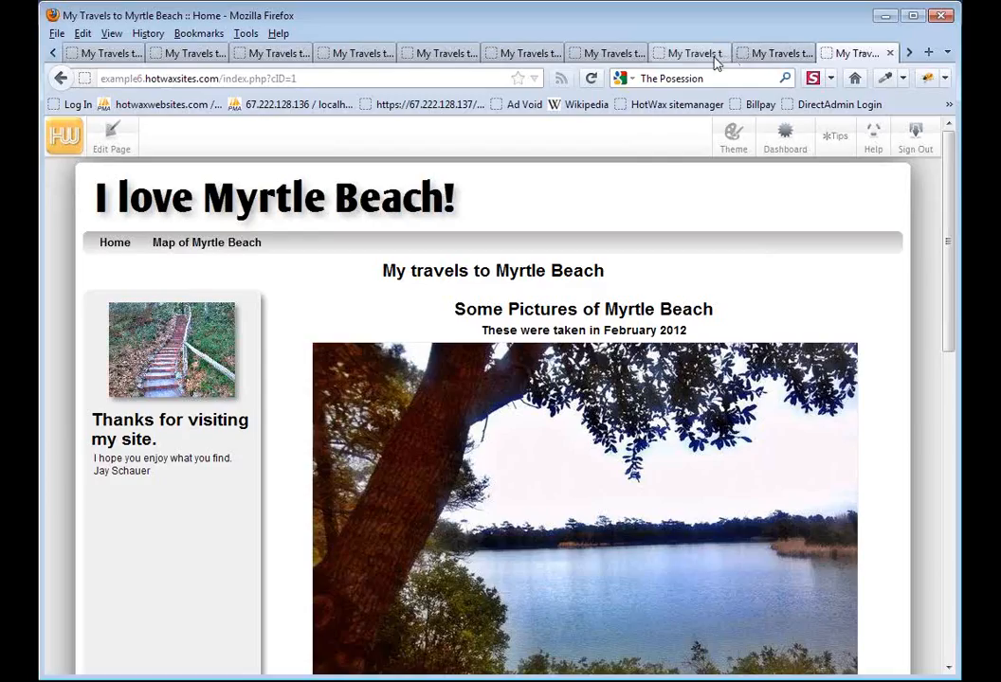
- Compare the home page's title in the plain font with the same title in the Wrestler font
{"action": "left_click", "coordinate": [702, 55]}
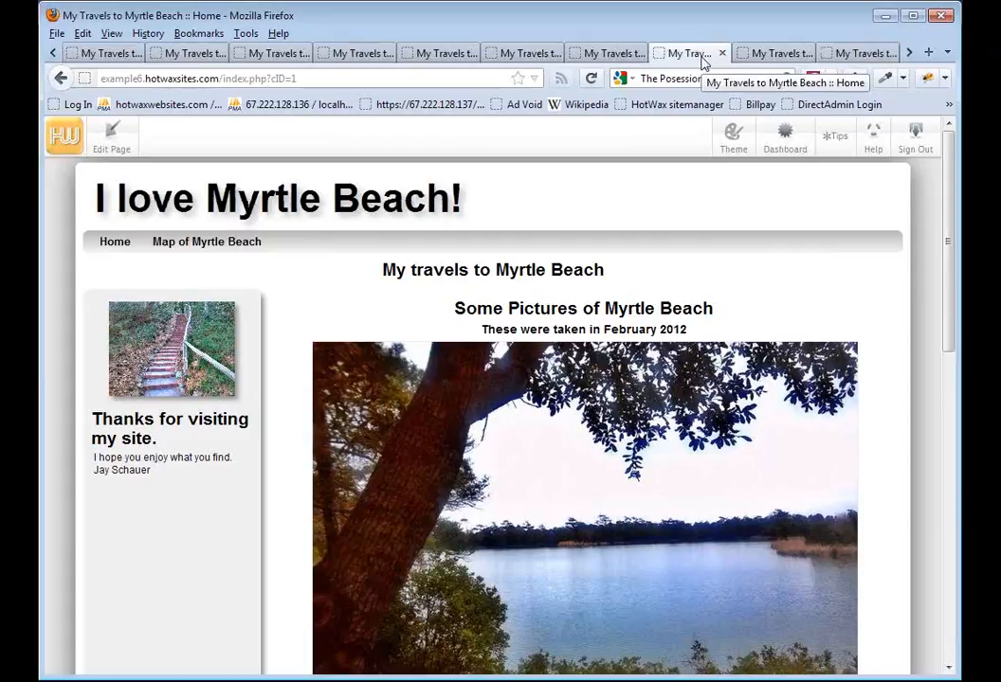
{"action": "left_click", "coordinate": [864, 54]}
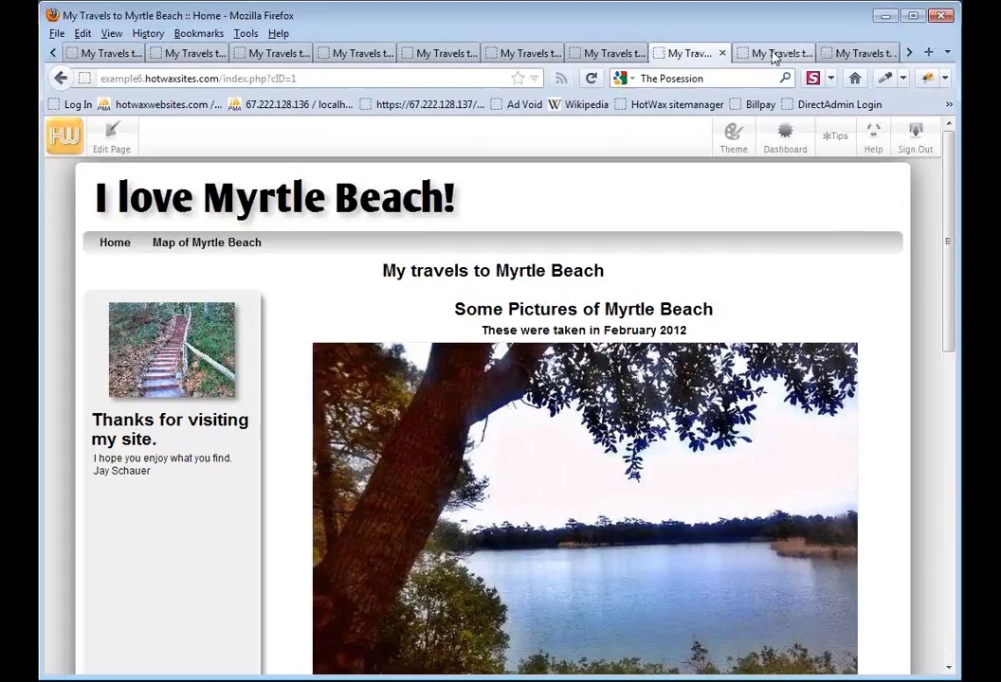
{"action": "left_click", "coordinate": [776, 55]}
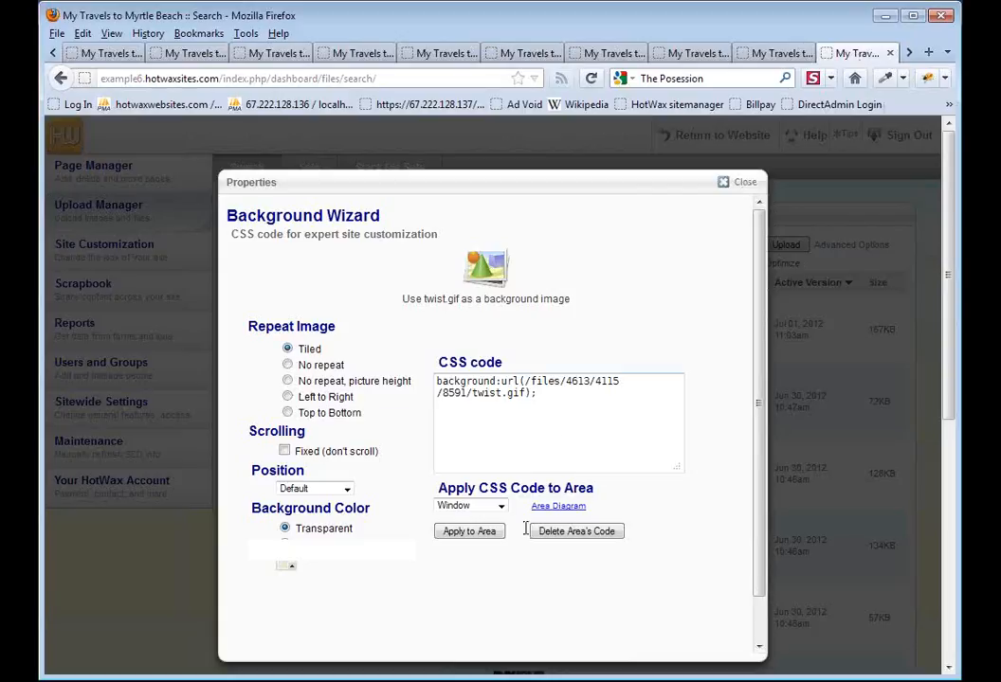
- Examine the Background Wizard's target areas for the tiled twist.gif image and view the home page with that background
{"action": "left_click", "coordinate": [465, 507]}
{"action": "left_click", "coordinate": [466, 507]}
{"action": "left_click", "coordinate": [908, 53]}
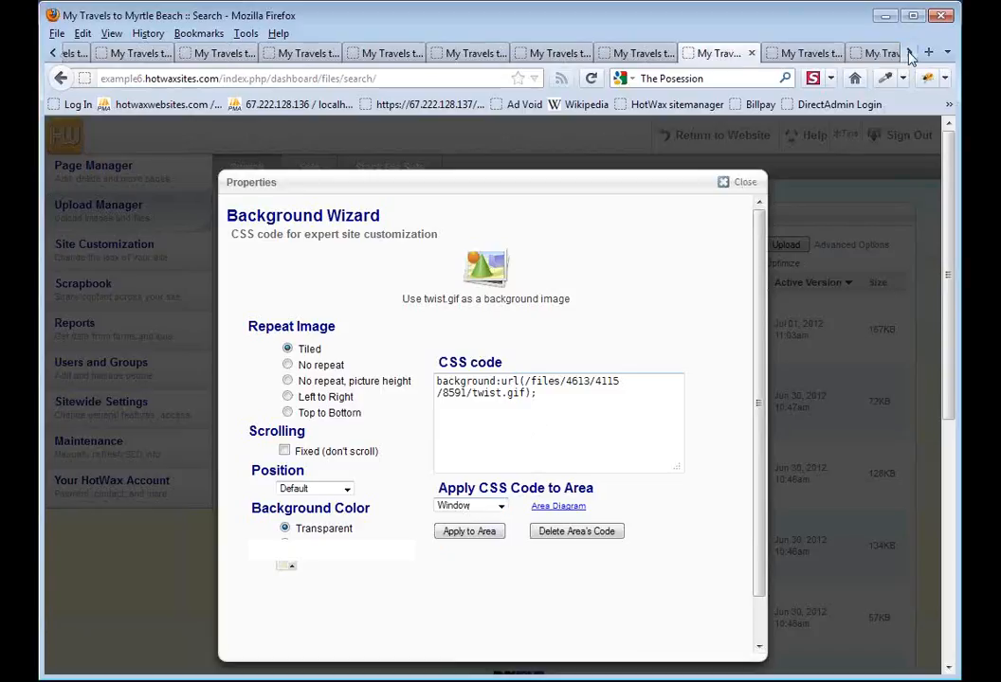
{"action": "left_click", "coordinate": [769, 55]}
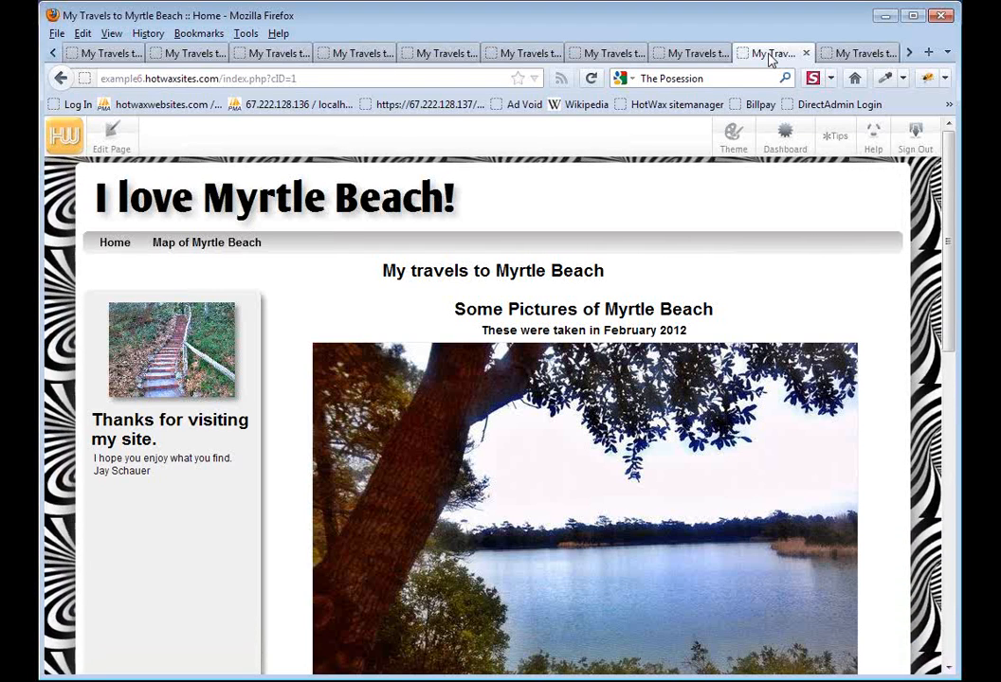
- Apply the pepper.jpg background code, with no repeat, fixed scrolling and Right Bottom position, to the Window area
{"action": "left_click", "coordinate": [858, 55]}
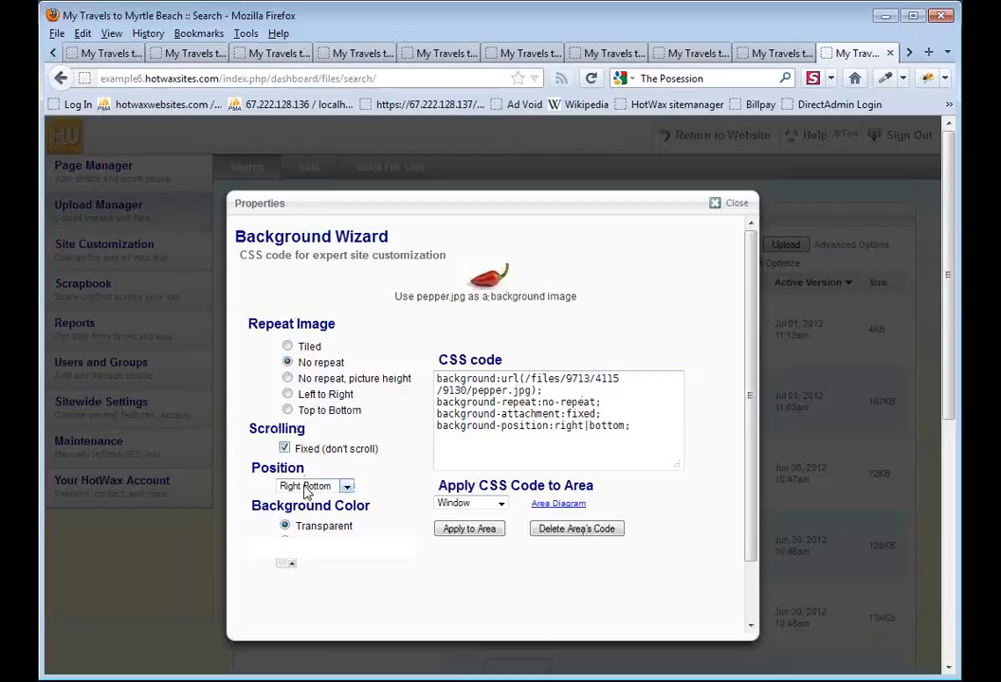
{"action": "left_click_drag", "start_coordinate": [656, 435], "coordinate": [377, 369]}
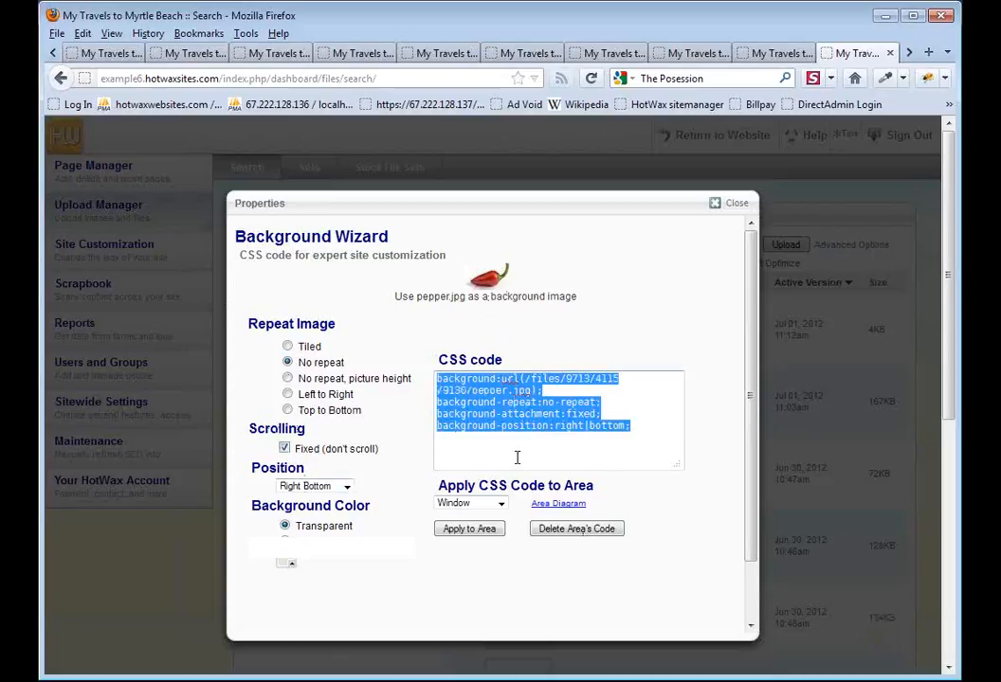
{"action": "left_click", "coordinate": [674, 527]}
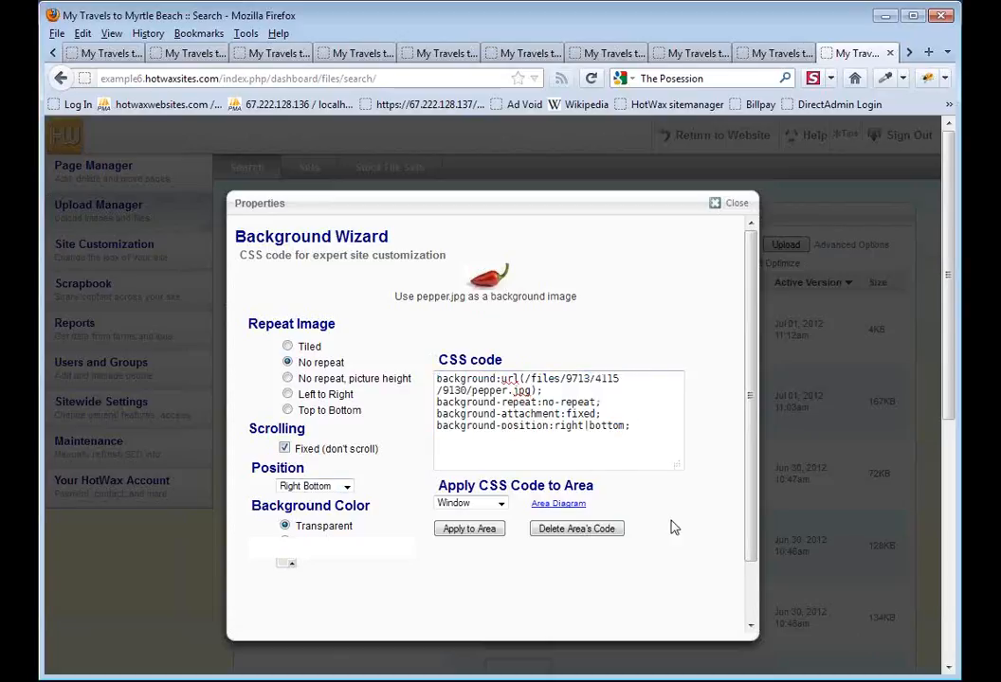
{"action": "left_click", "coordinate": [479, 532]}
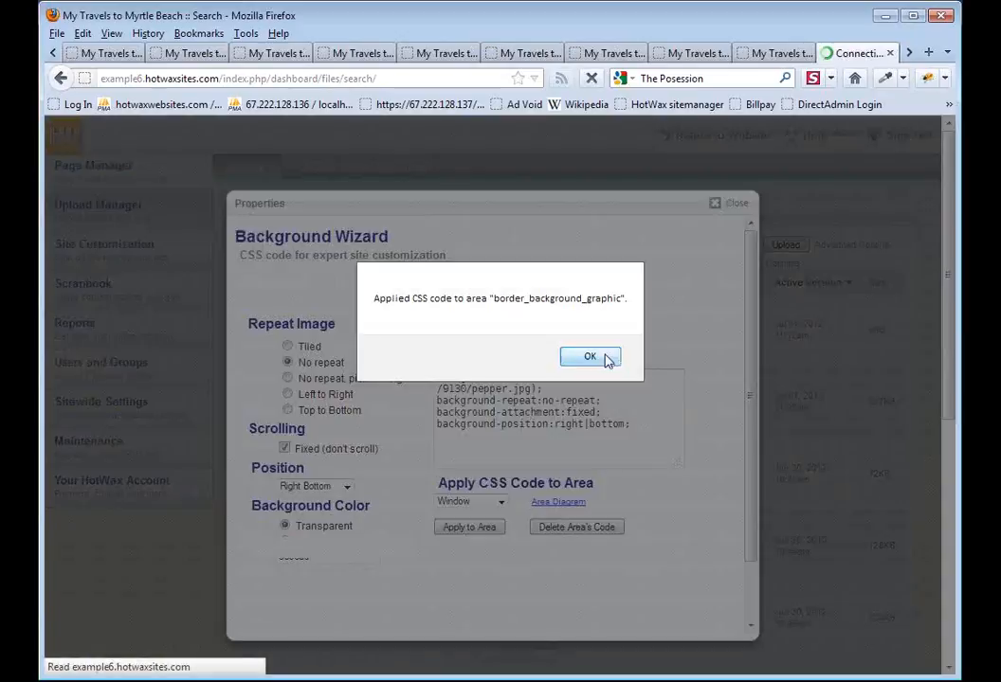
{"action": "left_click", "coordinate": [590, 357]}
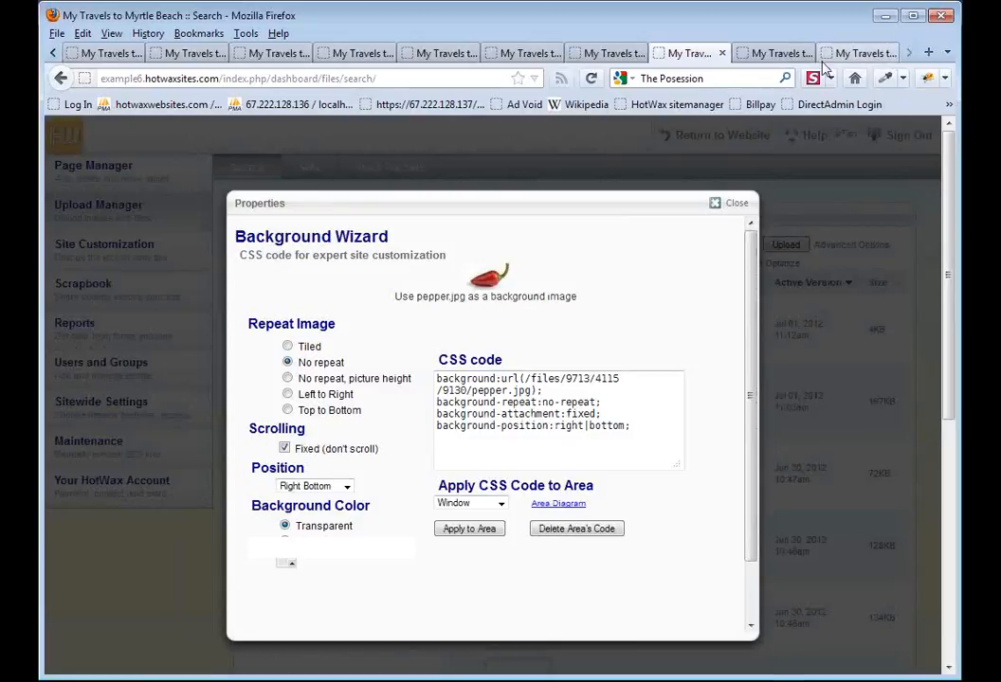
- Examine how the fixed pepper background behaves on the home page from the title down to the footer and back
{"action": "left_click", "coordinate": [772, 55]}
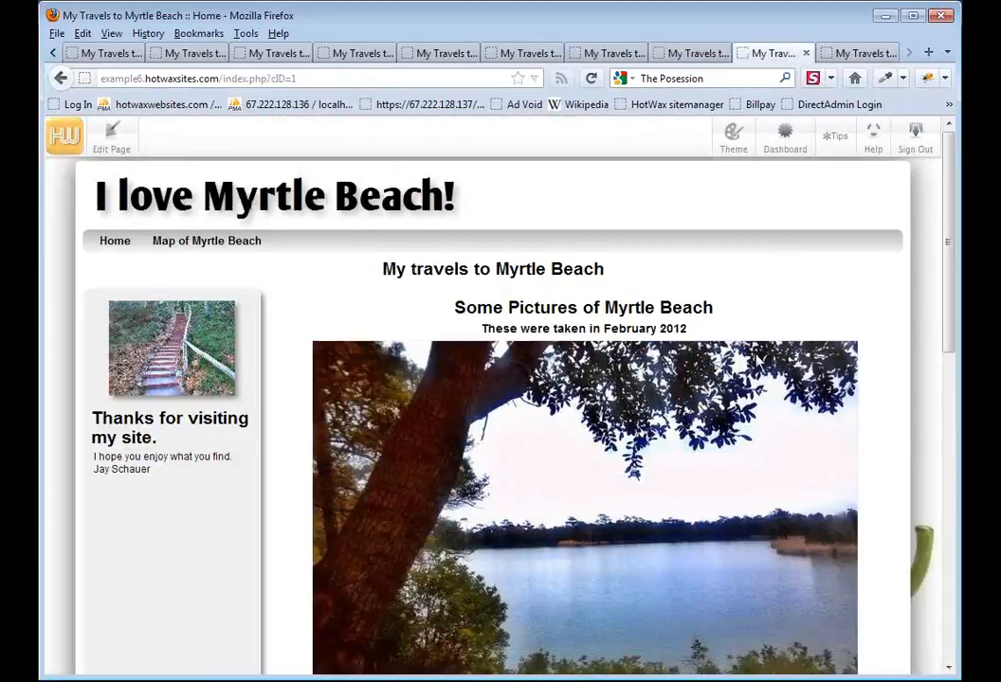
{"action": "scroll", "coordinate": [758, 362], "scroll_direction": "down", "scroll_amount": 5}
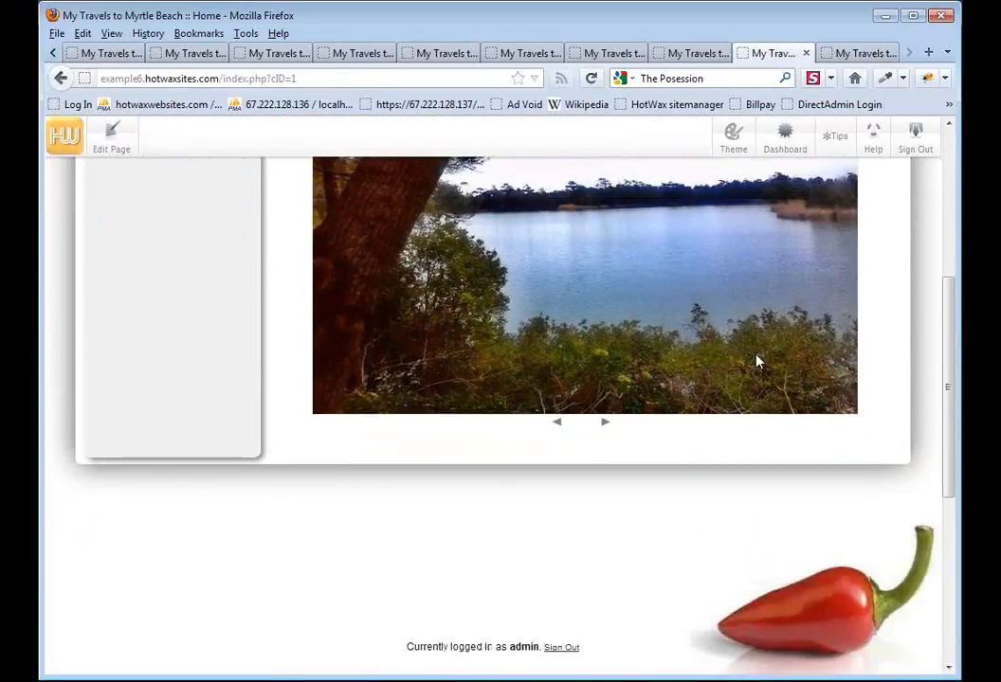
{"action": "scroll", "coordinate": [758, 362], "scroll_direction": "up", "scroll_amount": 6}
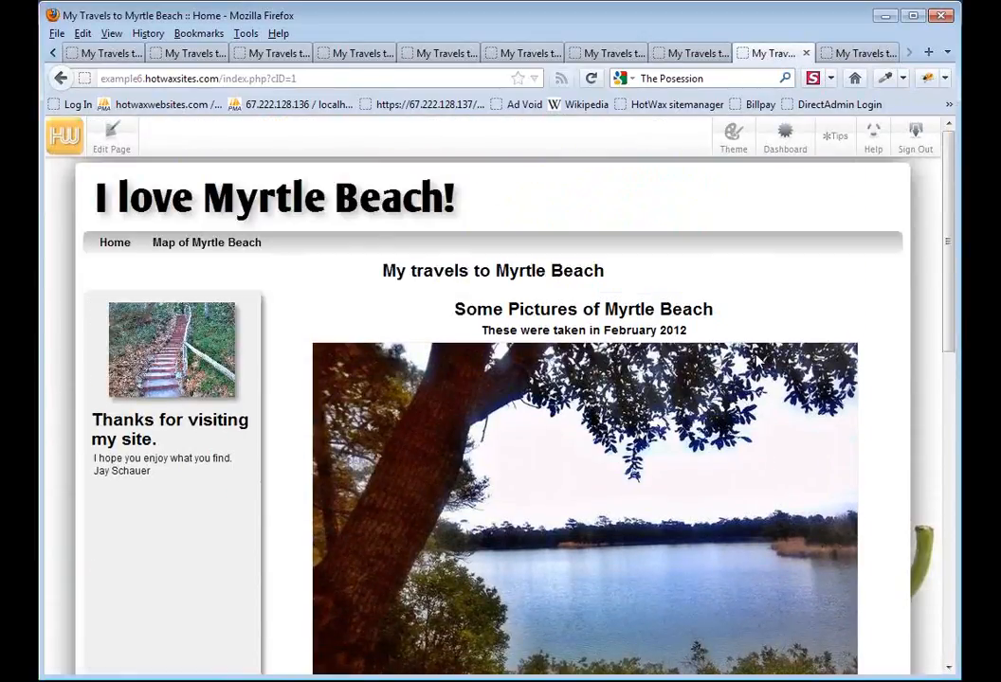
- Compare the original plain home page with the fully styled version that has the pepper background
{"action": "left_click", "coordinate": [859, 54]}
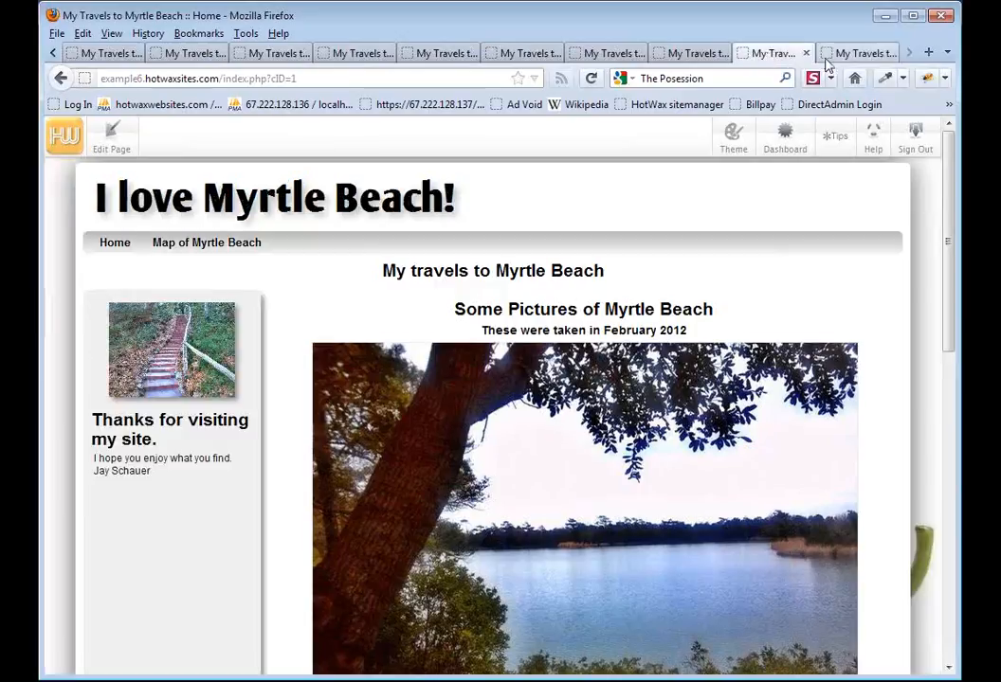
{"action": "left_click", "coordinate": [860, 54]}
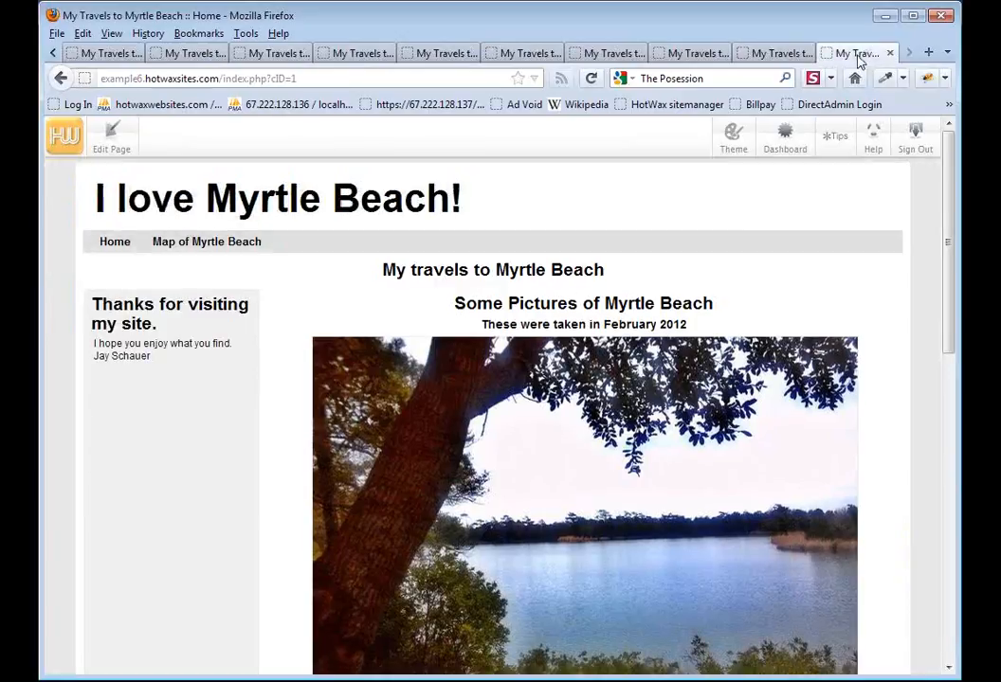
{"action": "left_click", "coordinate": [788, 56]}
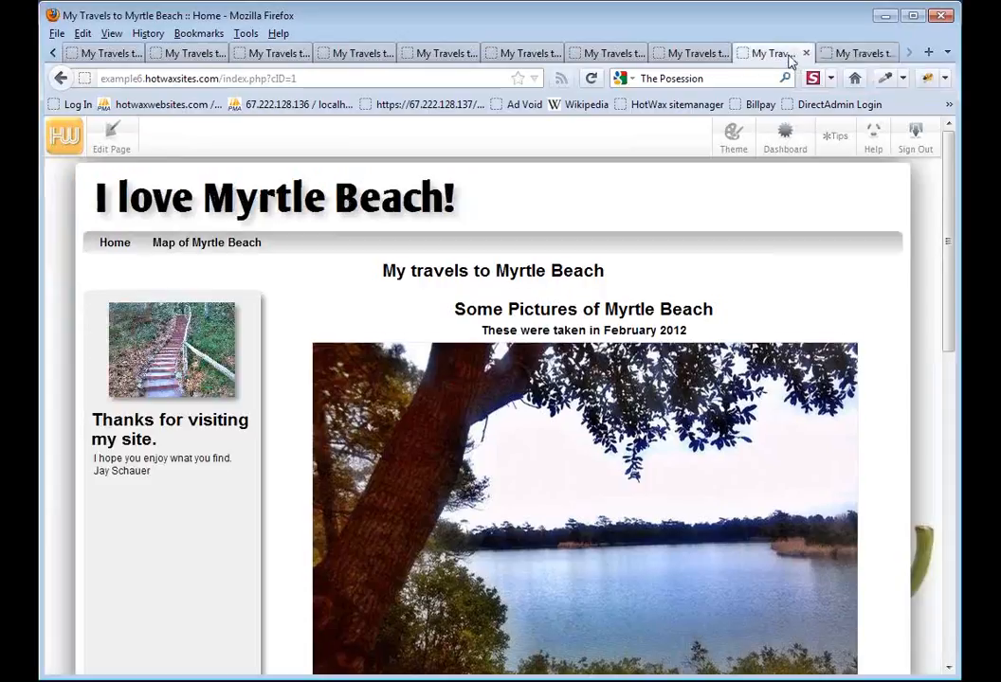